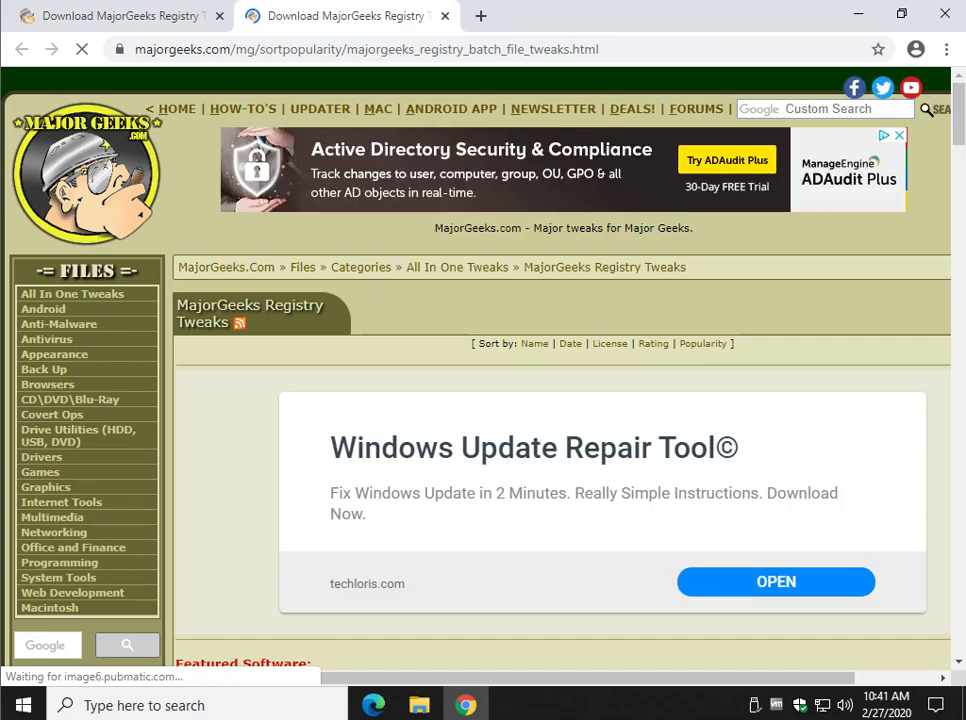
# - Browse the MajorGeeks Registry Tweaks download list, sorting it by date
pyautogui.scroll(-6, 400, 147)
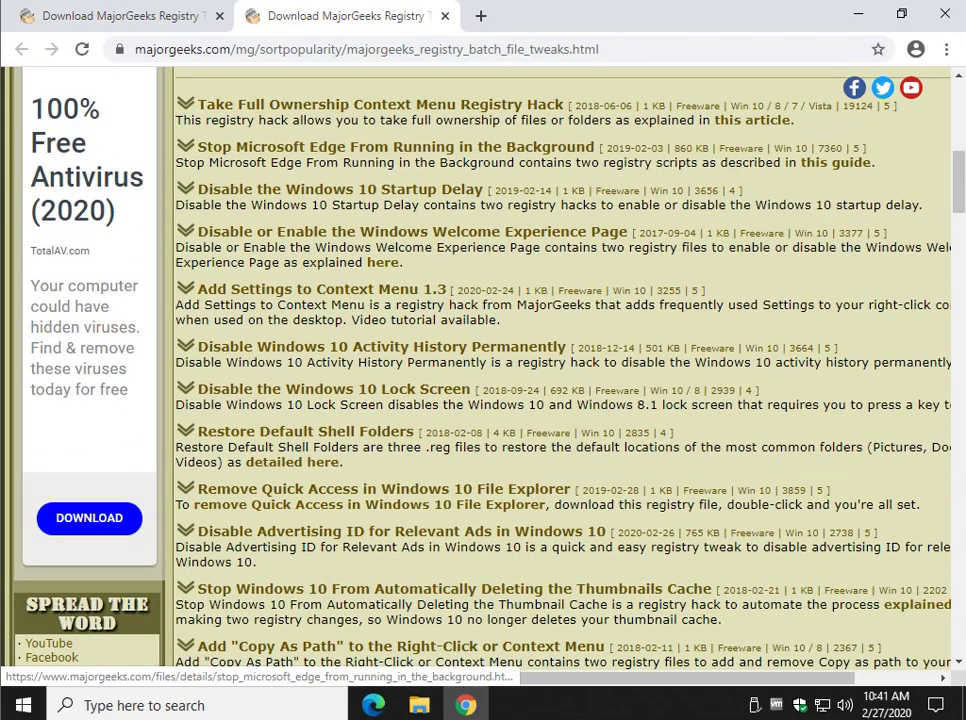
pyautogui.scroll(5, 535, 155)
pyautogui.click(570, 155)
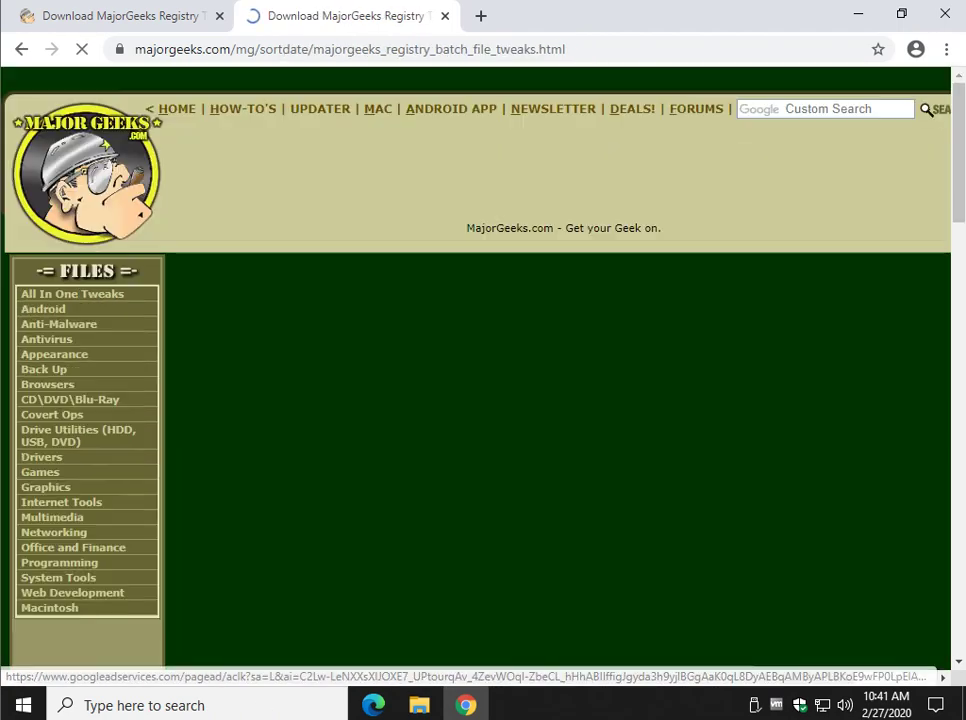
pyautogui.scroll(-4, 570, 398)
pyautogui.scroll(-2, 430, 398)
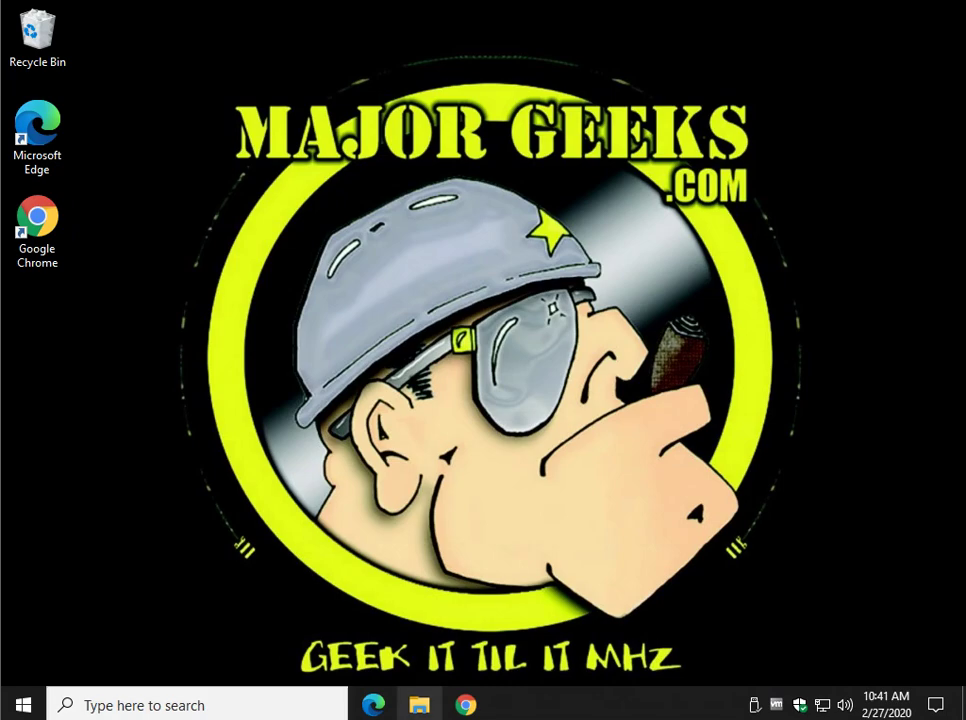
# - Switch to File Explorer and extract the MajorGeeks Registry Tweaks archive from Downloads into the suggested folder
pyautogui.click(419, 705)
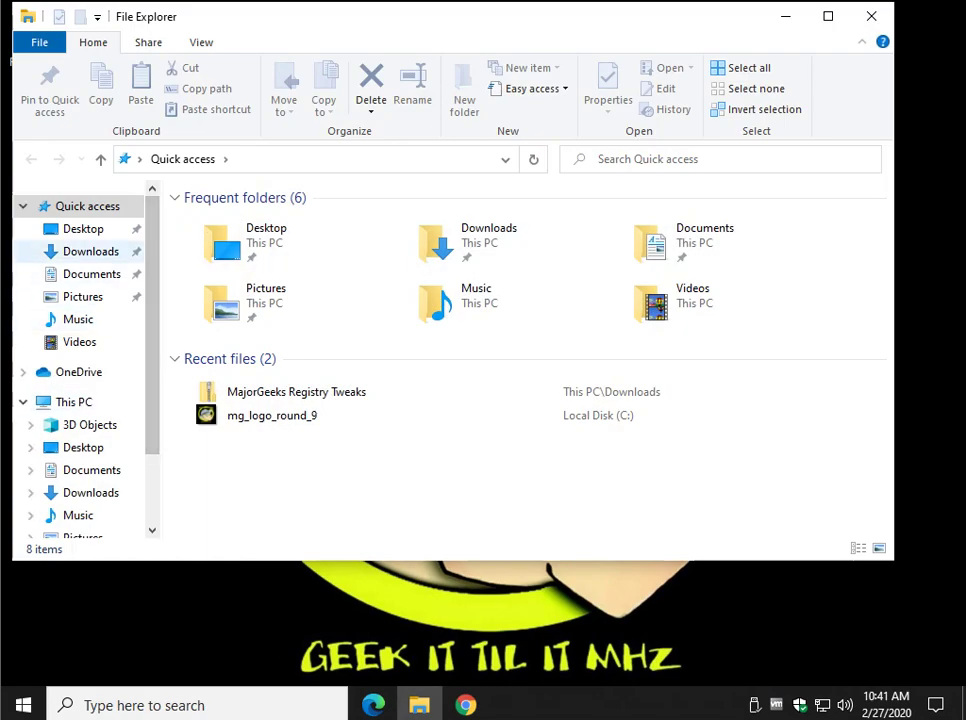
pyautogui.click(90, 251)
pyautogui.click(290, 246)
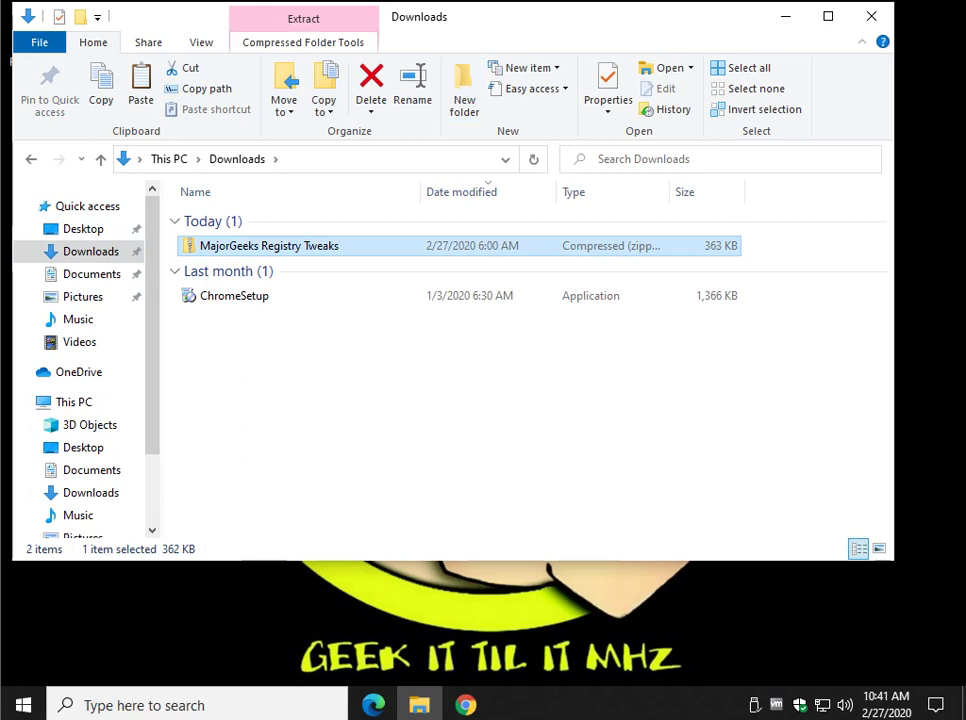
pyautogui.click(303, 42)
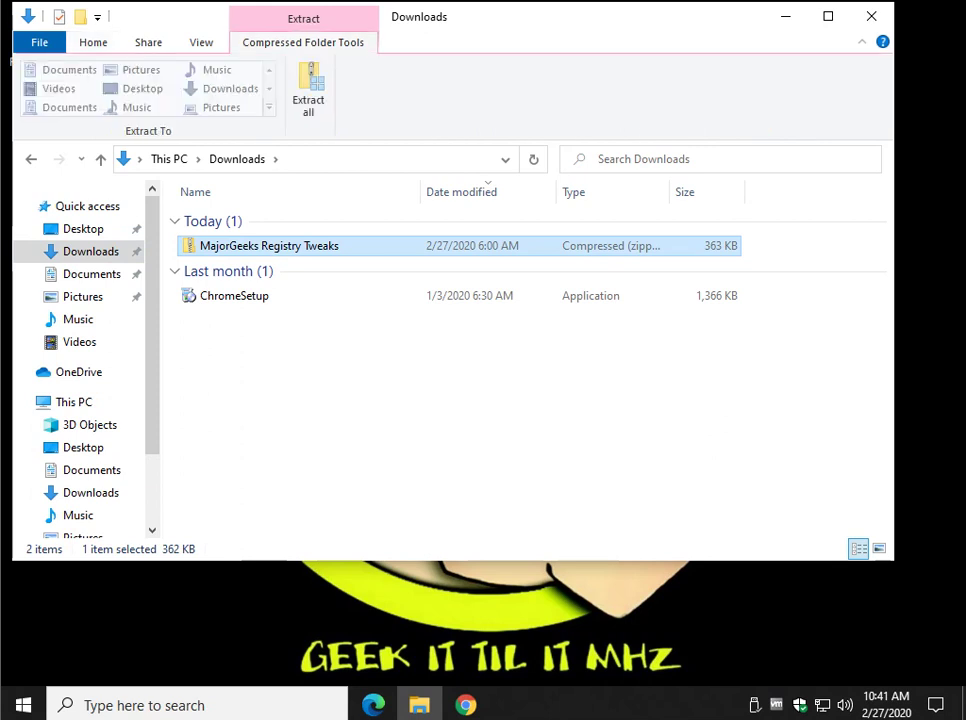
pyautogui.click(308, 90)
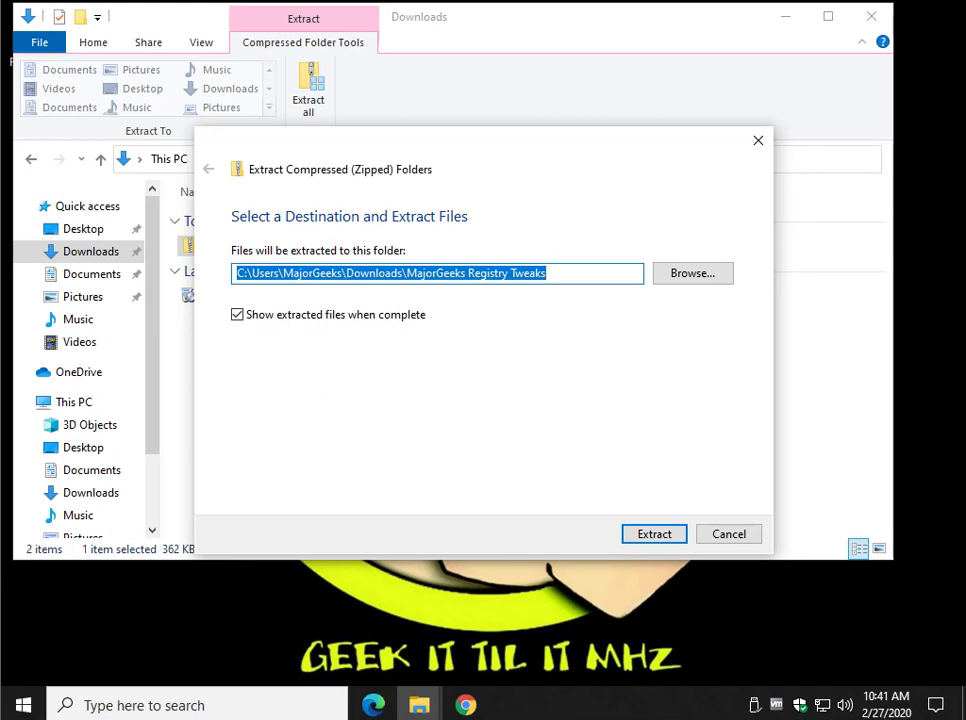
pyautogui.press('Return')
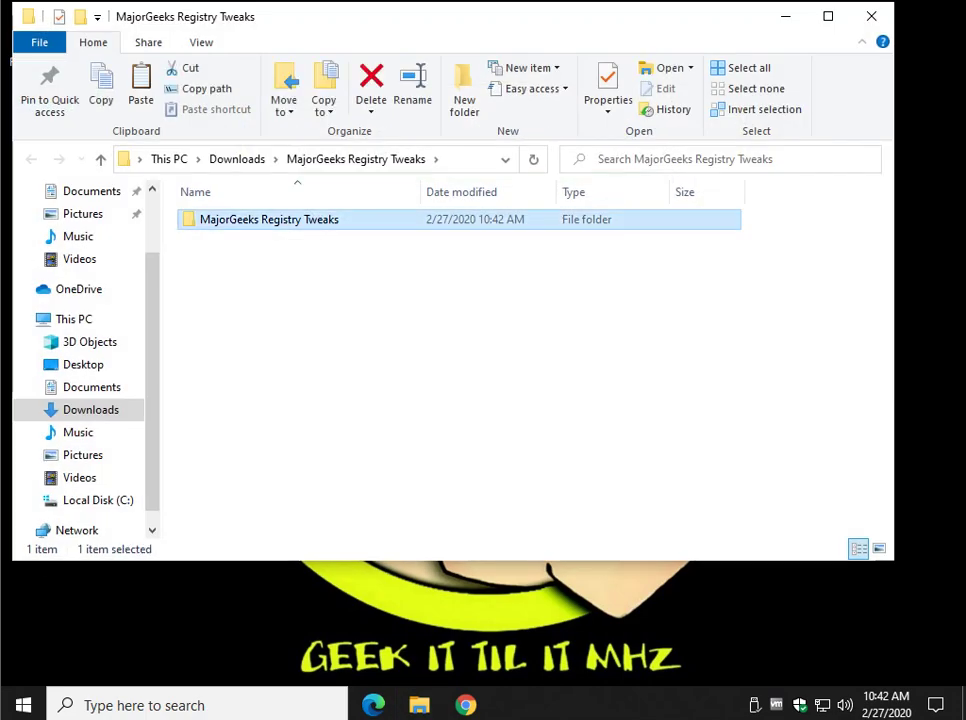
# - In the extracted MajorGeeks Registry Tweaks folder, open the Add 'Open With Notepad' Context Menu folder
pyautogui.doubleClick(270, 219)
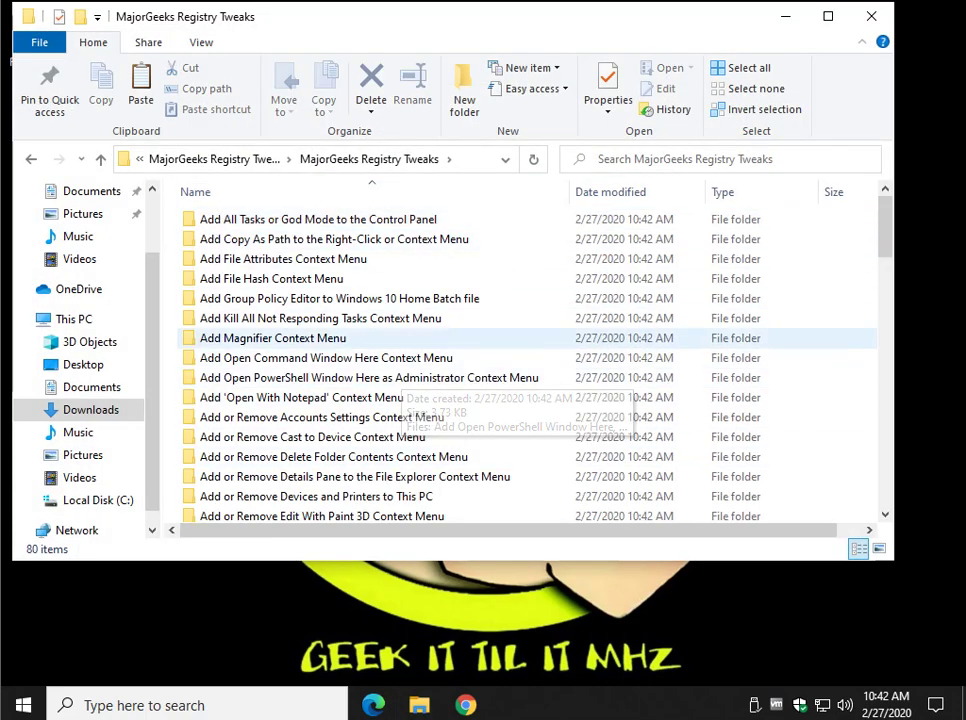
pyautogui.scroll(-3, 300, 350)
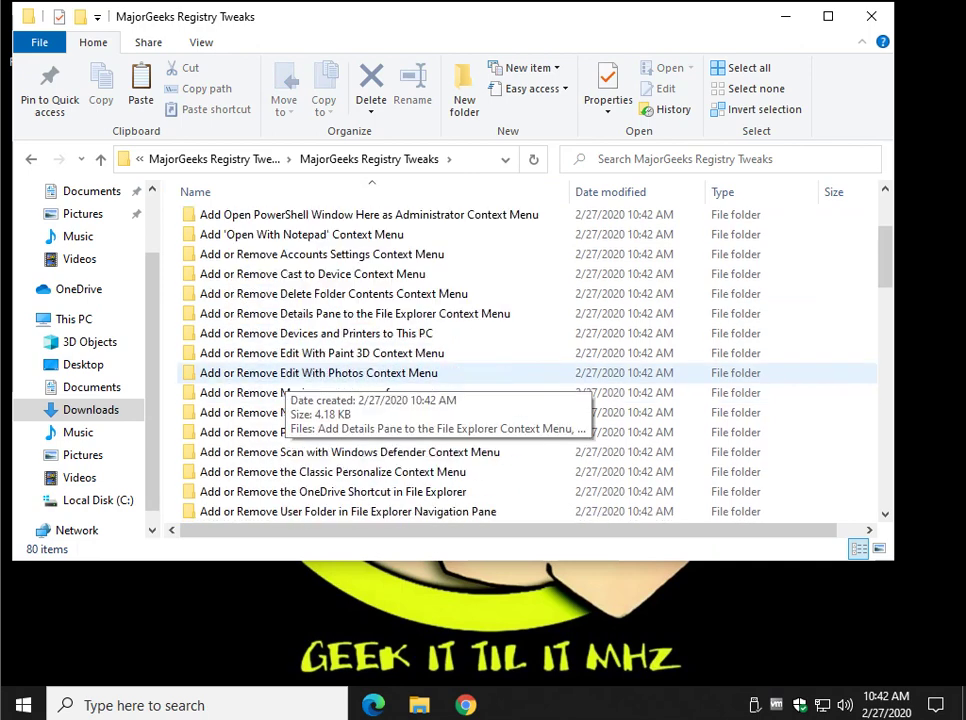
pyautogui.scroll(-1, 300, 352)
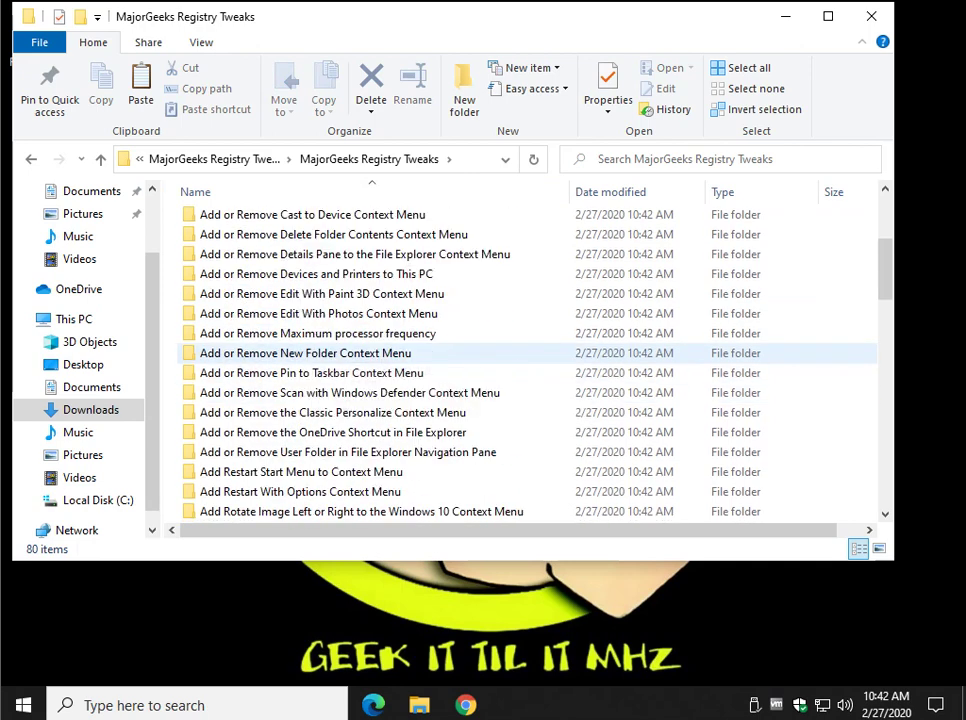
pyautogui.scroll(1, 300, 352)
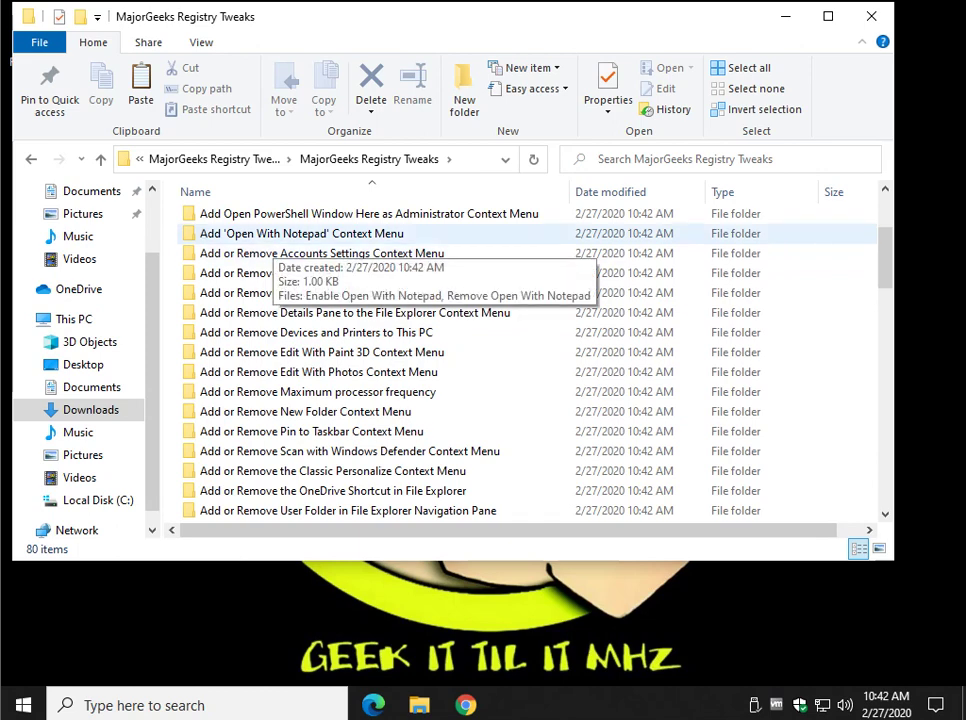
pyautogui.doubleClick(275, 238)
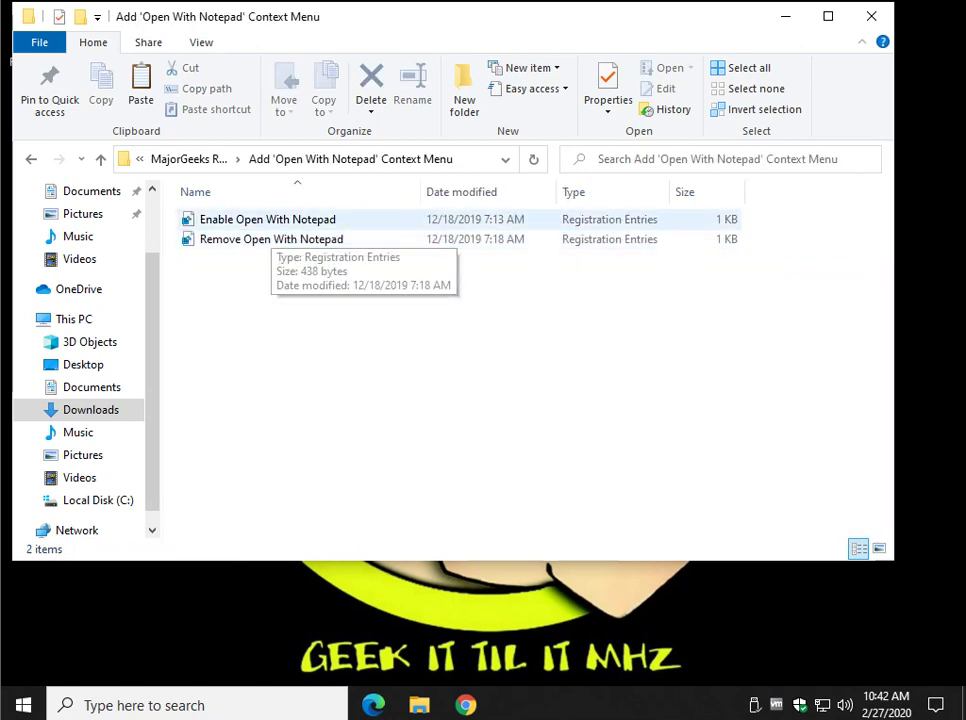
# - Merge the Enable Open With Notepad file into the registry, allowing Registry Editor to make changes
pyautogui.doubleClick(268, 219)
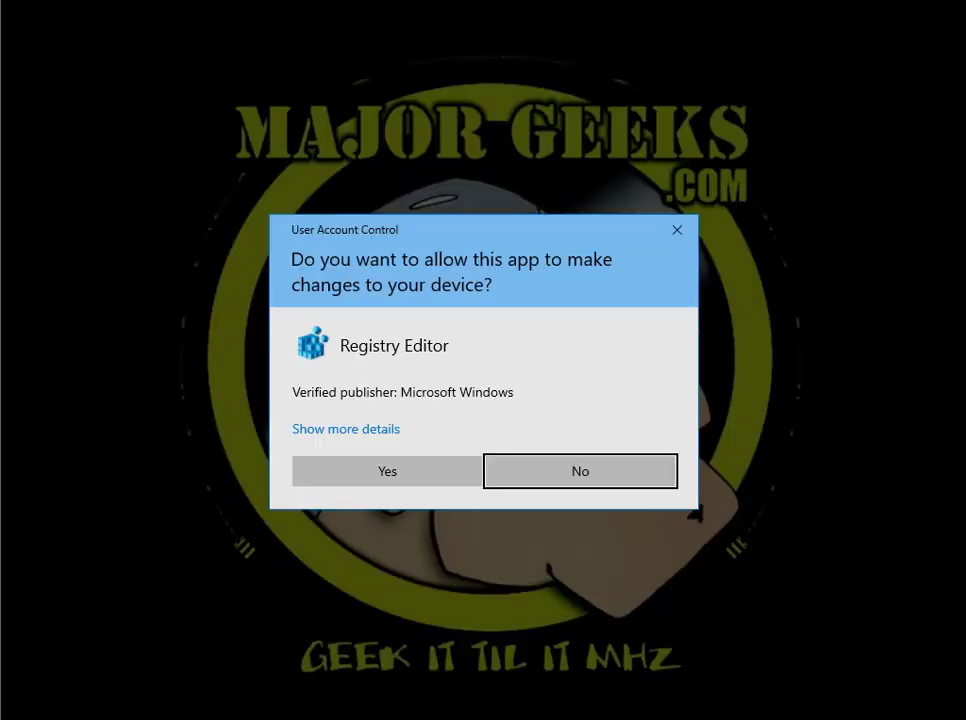
pyautogui.click(387, 471)
pyautogui.click(627, 388)
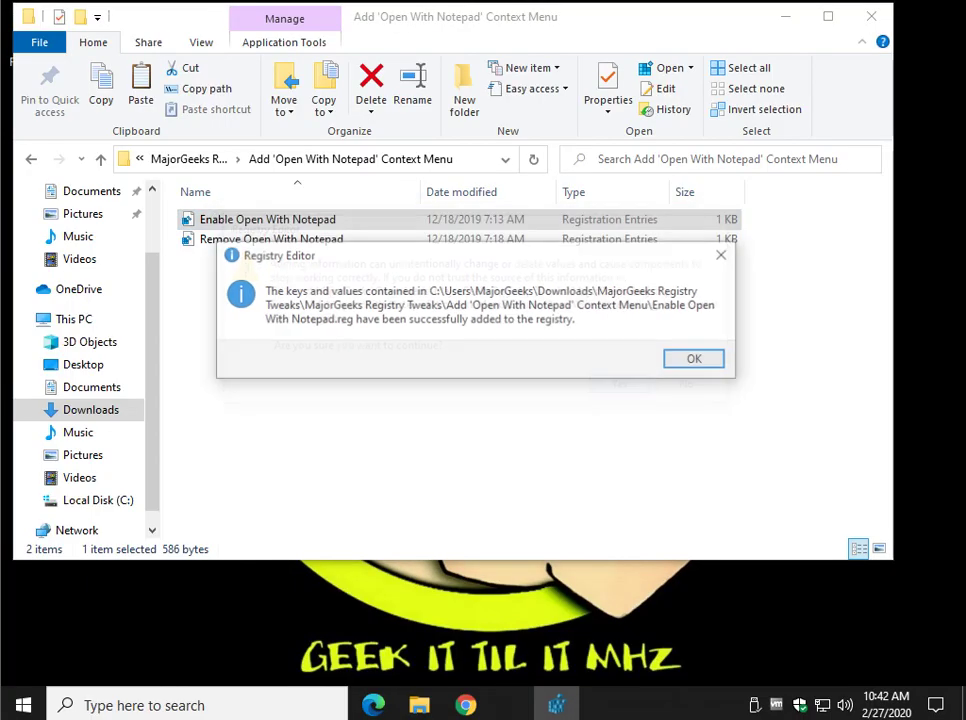
pyautogui.press('Return')
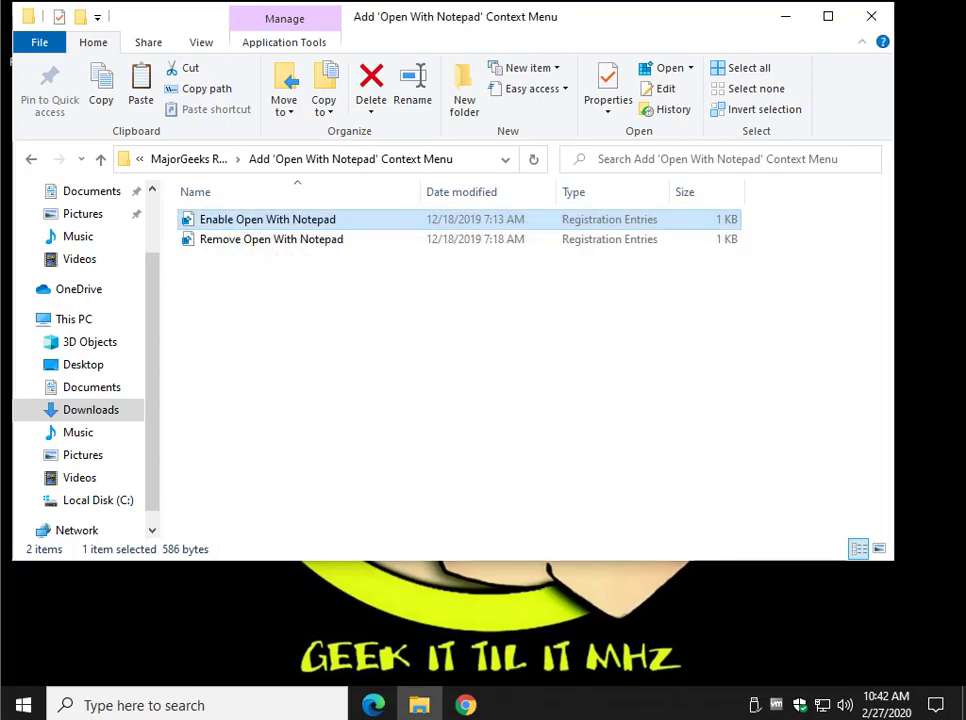
# - Create a new text document beside the Open With Notepad registry files, keeping its default name
pyautogui.press('super+d')
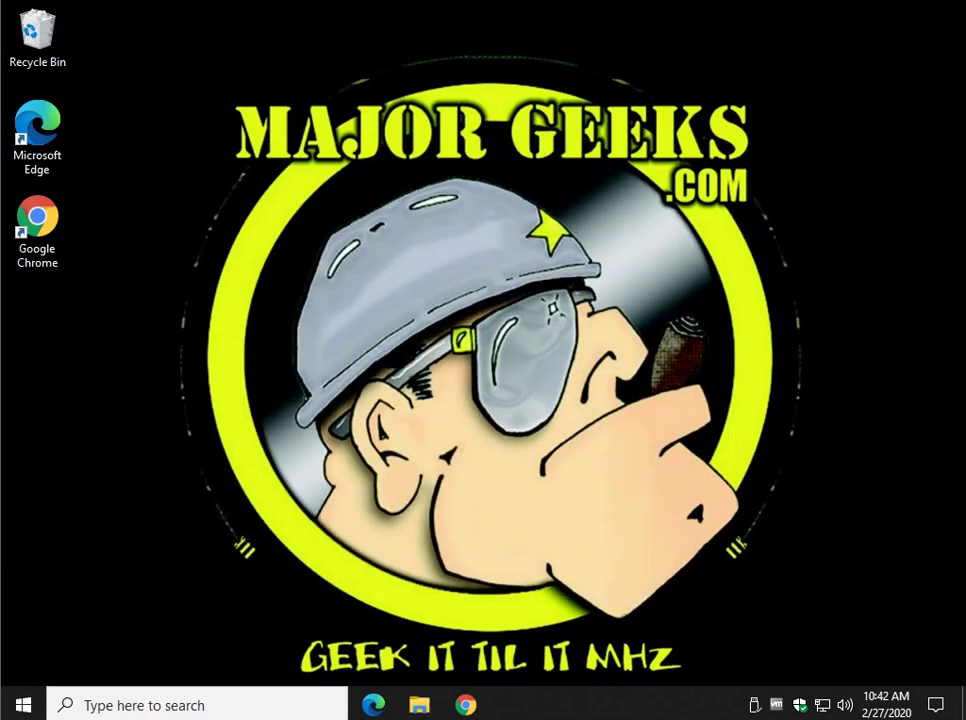
pyautogui.click(419, 705)
pyautogui.click(350, 400)
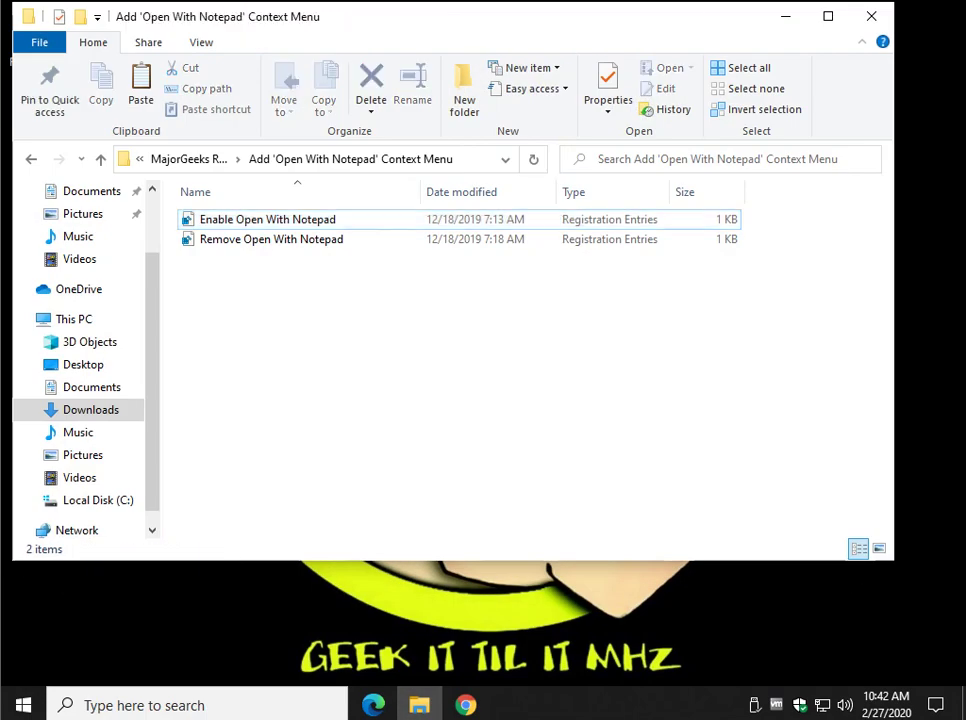
pyautogui.rightClick(231, 362)
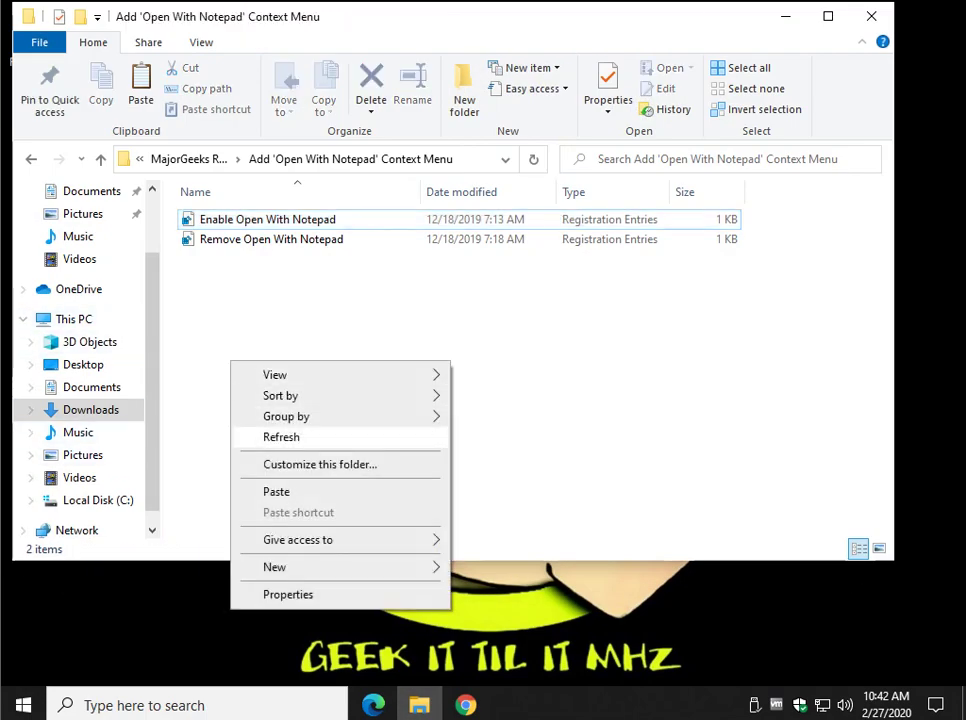
pyautogui.moveTo(340, 567)
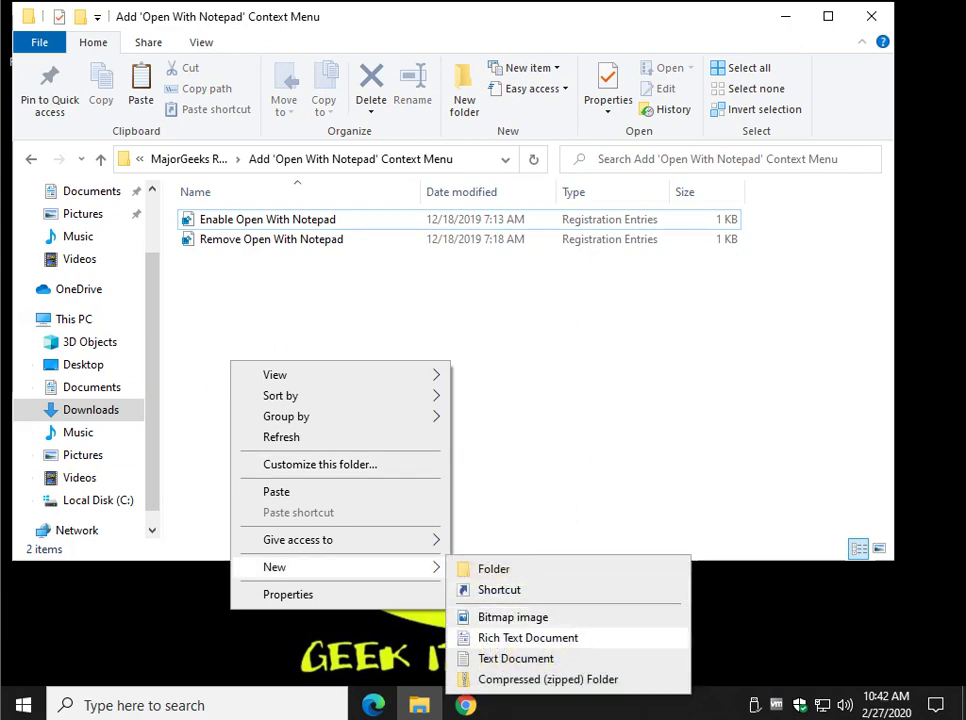
pyautogui.click(515, 658)
pyautogui.press('Return')
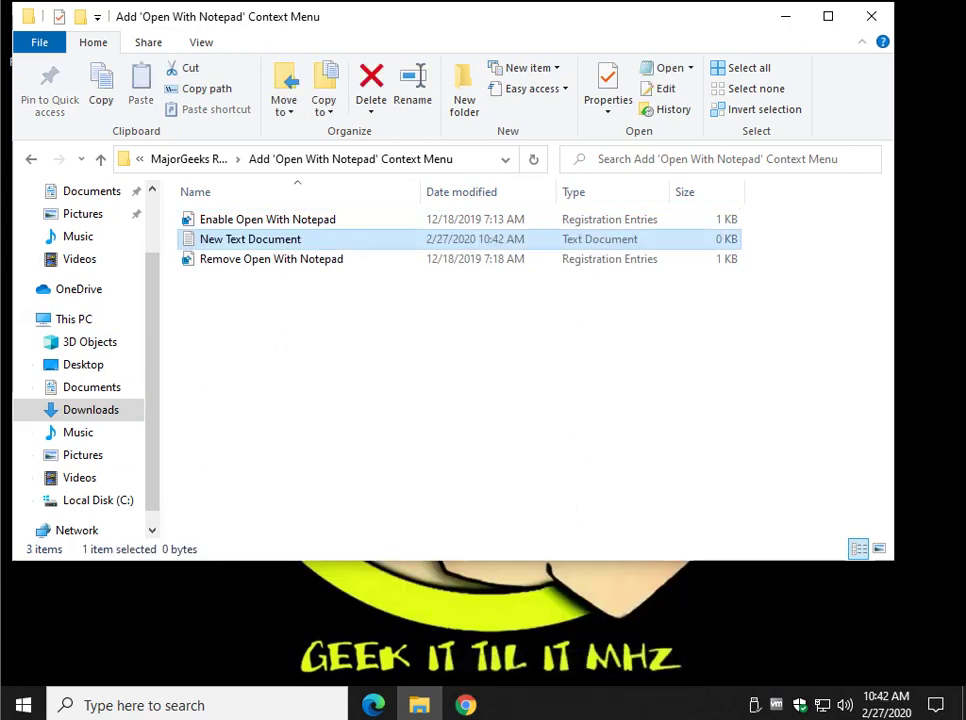
# - Write "Hi" in the new text document, then save it while closing Notepad
pyautogui.press('Return')
pyautogui.write('Hi')
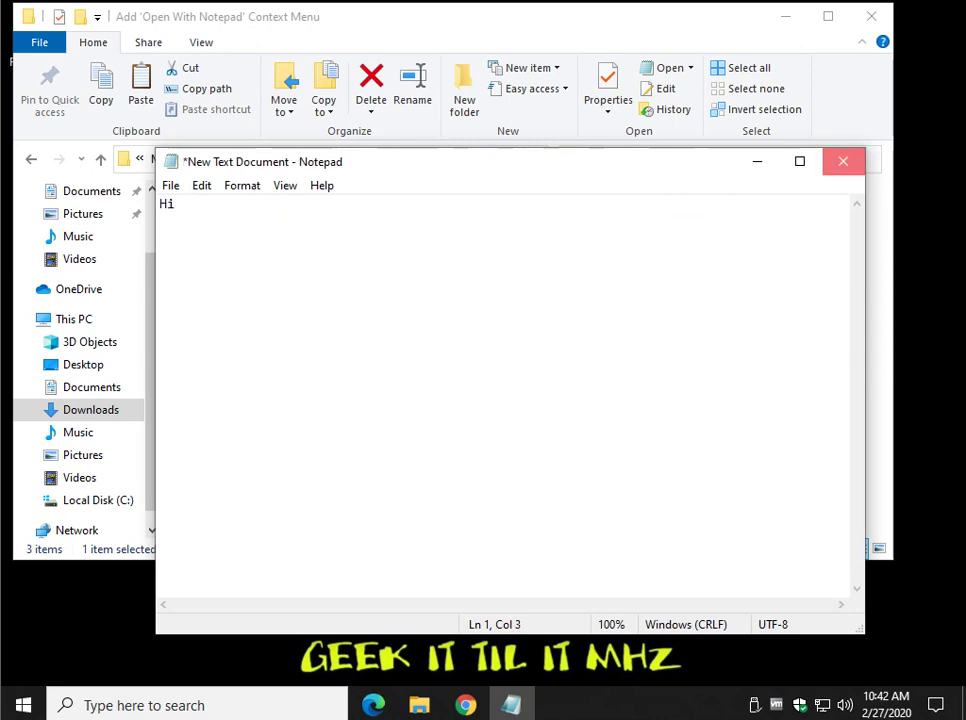
pyautogui.hotkey('alt', 'F4')
pyautogui.press('Return')
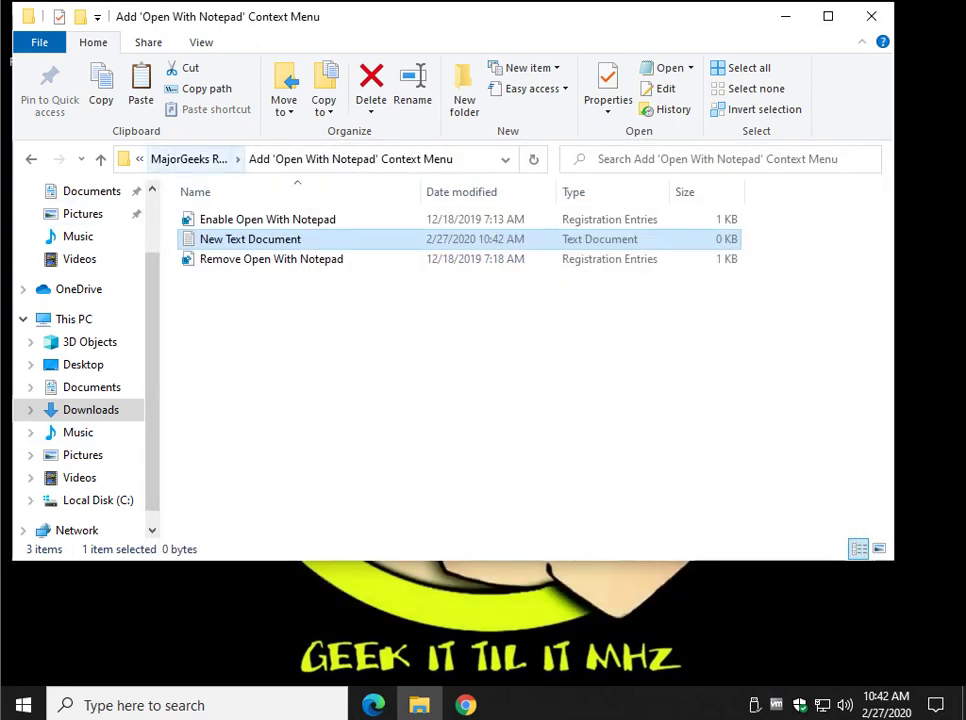
# - Test the new context menu entry by opening the text document with Open With Notepad
pyautogui.press('Menu')
pyautogui.press('Down')
pyautogui.press('Down')
pyautogui.press('Down')
pyautogui.press('Down')
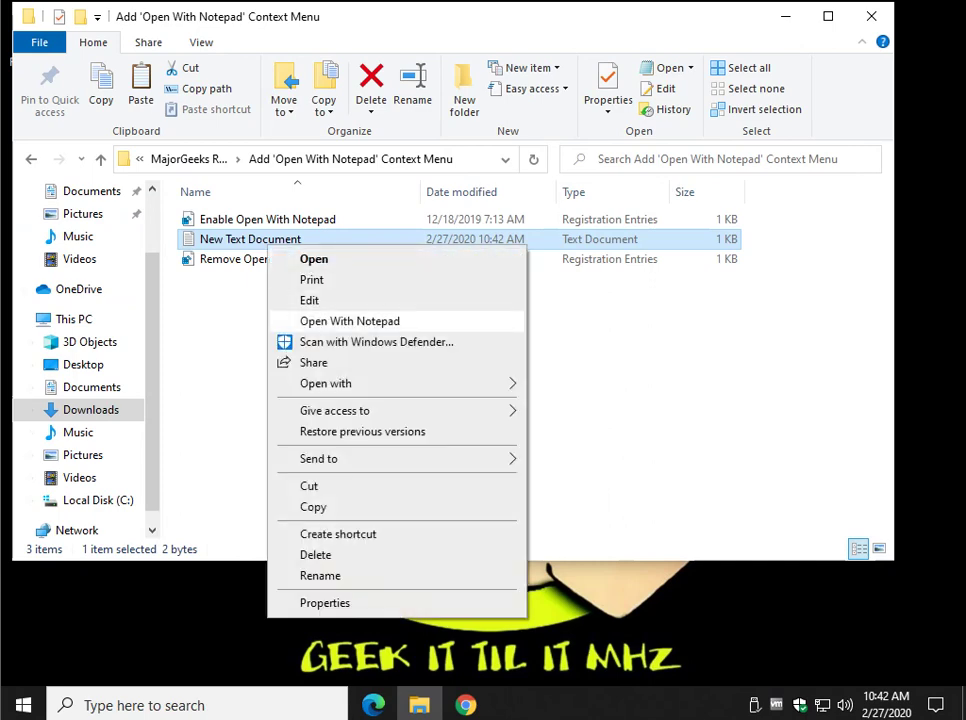
pyautogui.press('Return')
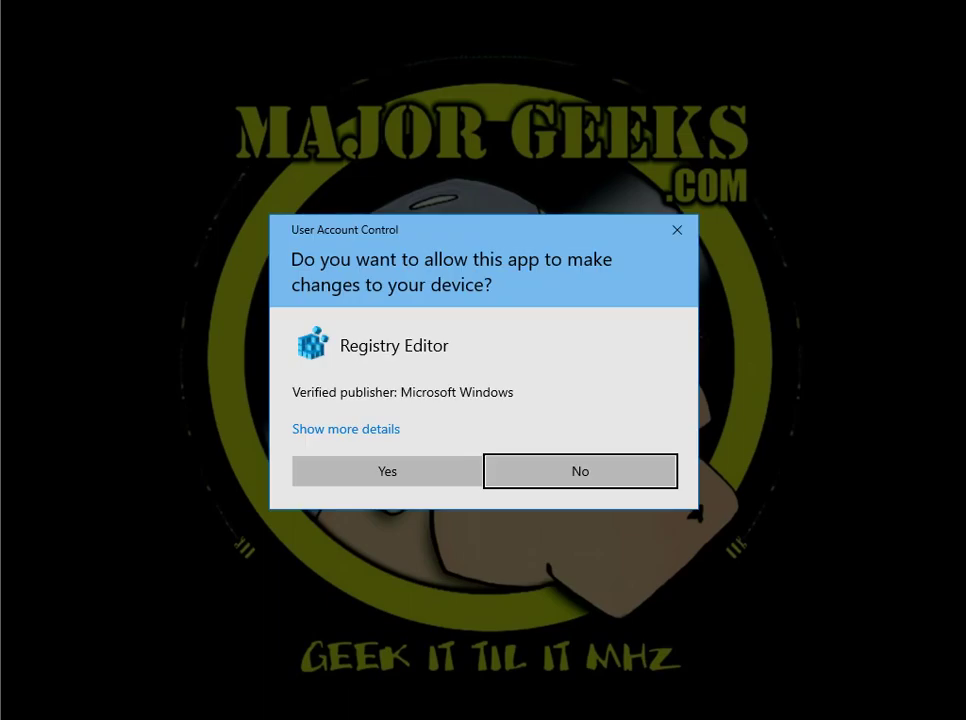
# - Merge the Remove Open With Notepad file into the registry and check the text document's context menu
pyautogui.click(387, 471)
pyautogui.click(625, 387)
pyautogui.press('Return')
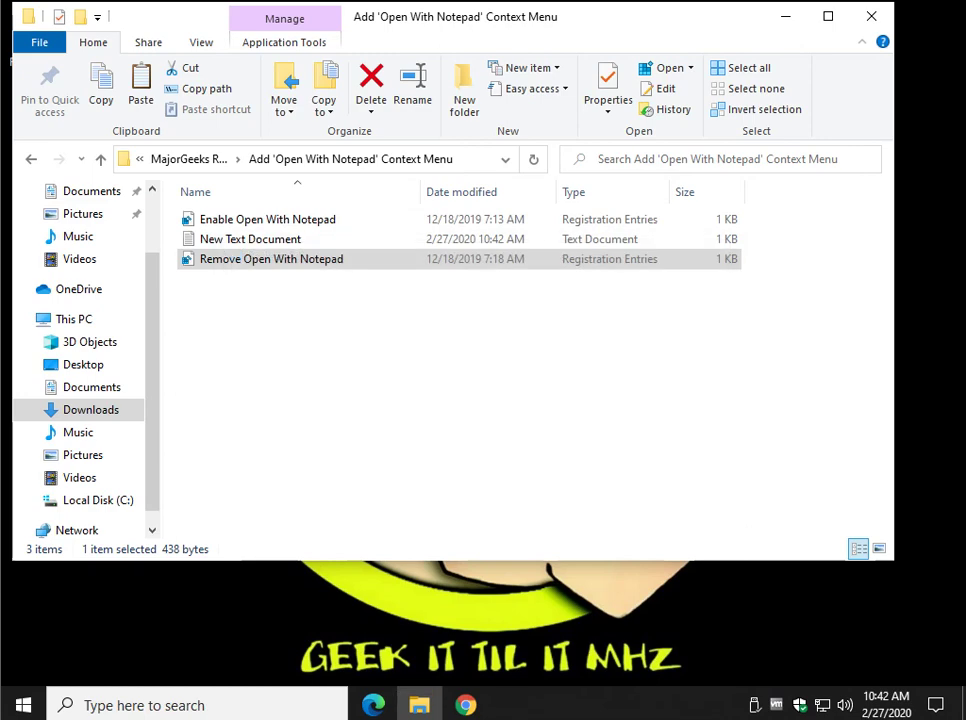
pyautogui.click(292, 240)
pyautogui.rightClick(292, 242)
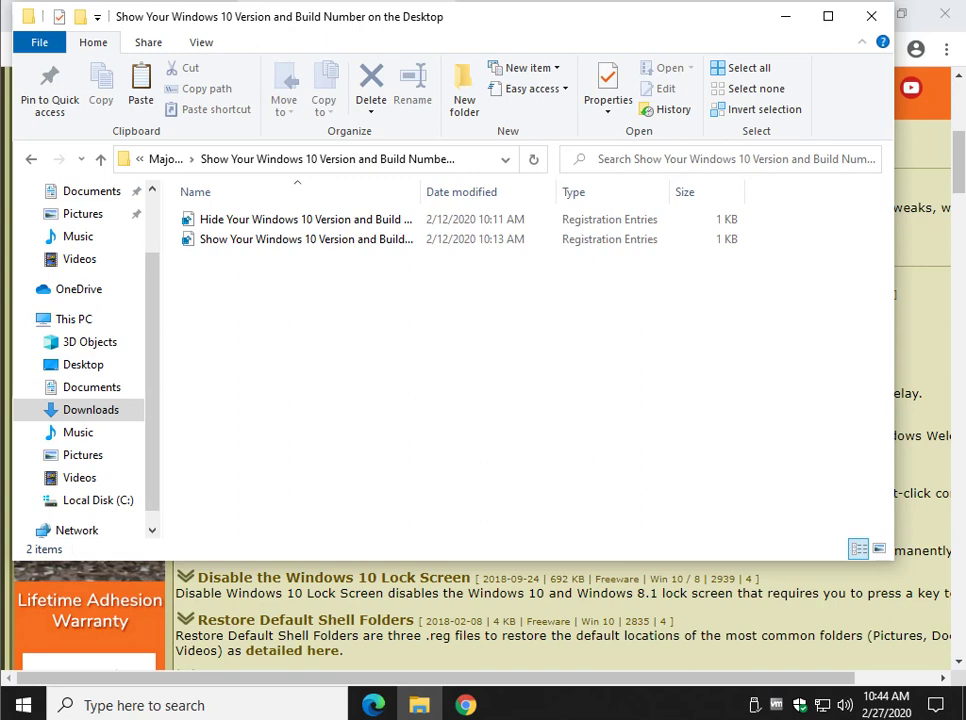
# - Merge the Show Your Windows 10 Version and Build Number on the Desktop file into the registry and minimize the folder window
pyautogui.moveTo(673, 22); pyautogui.dragTo(710, 55)
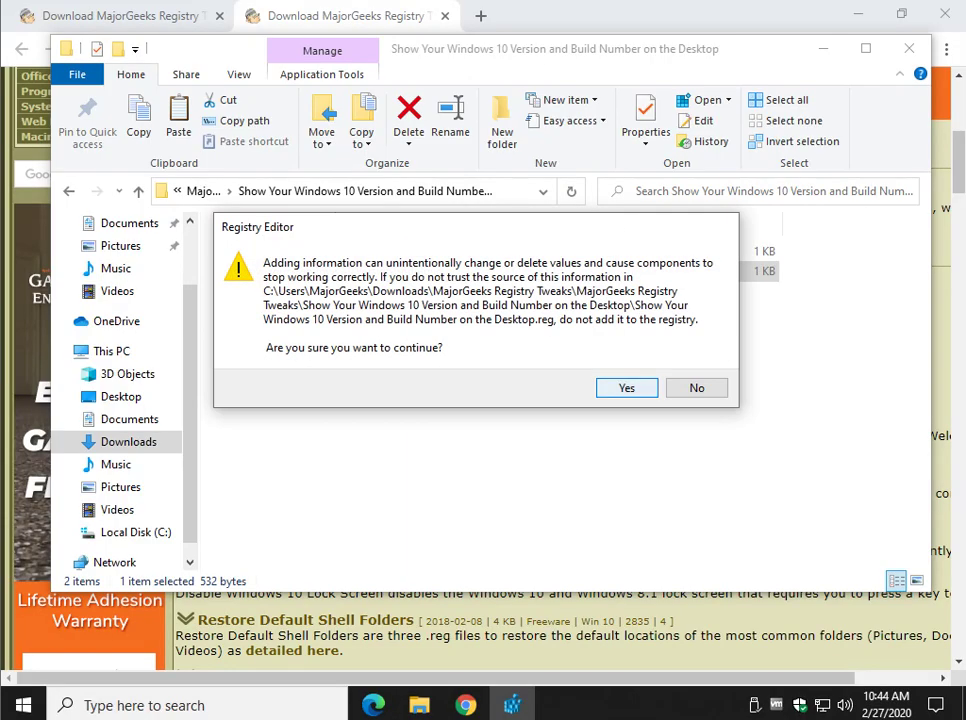
pyautogui.press('Return')
pyautogui.press('Return')
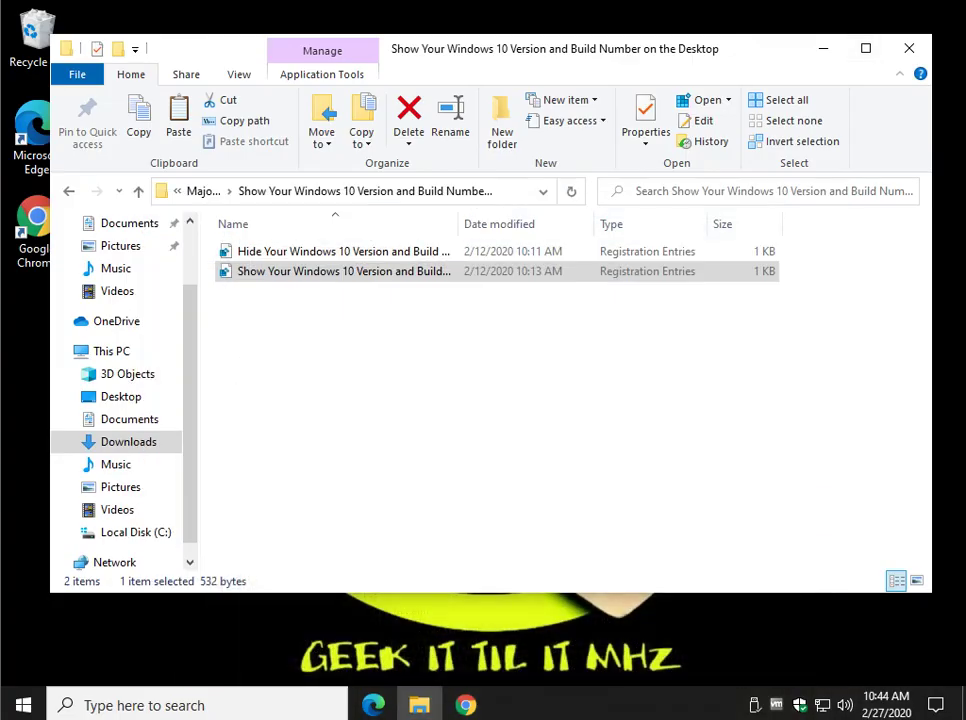
pyautogui.click(24, 222)
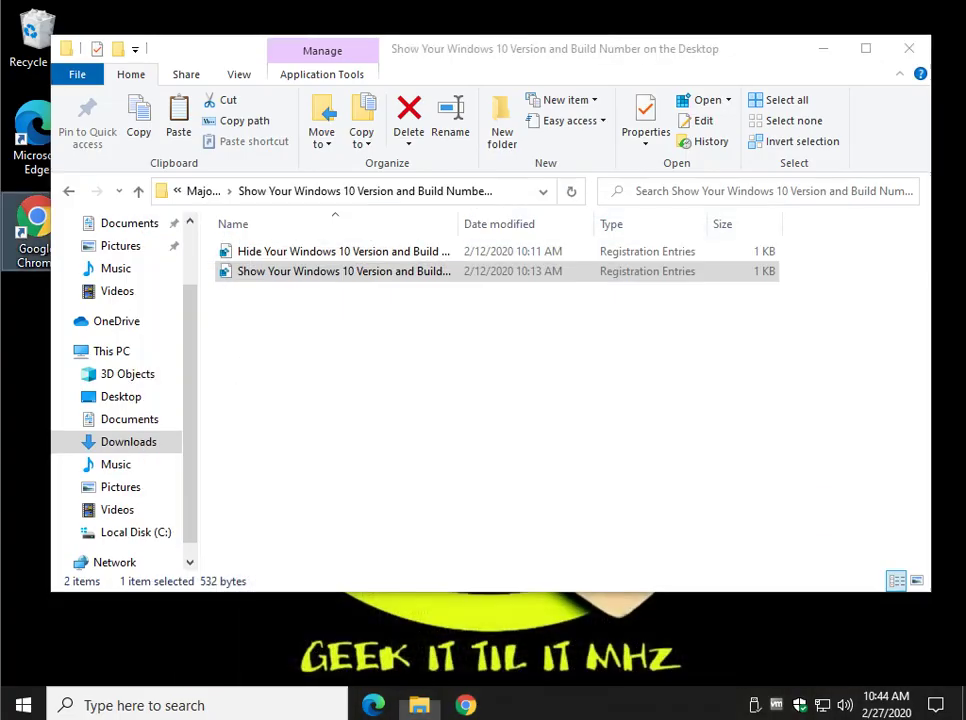
pyautogui.click(790, 48)
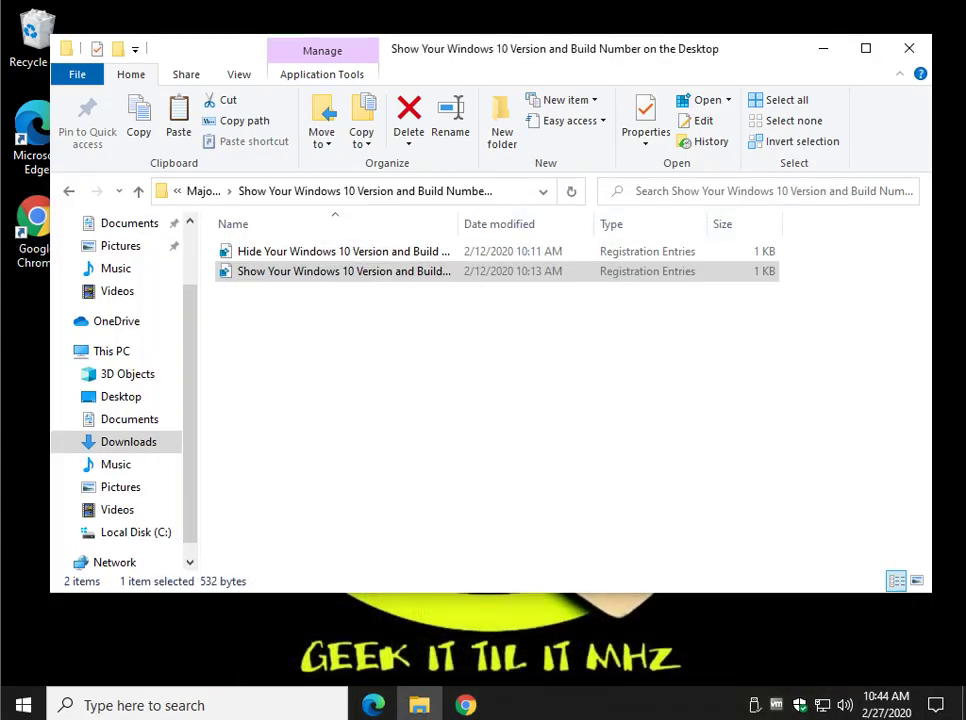
pyautogui.click(823, 48)
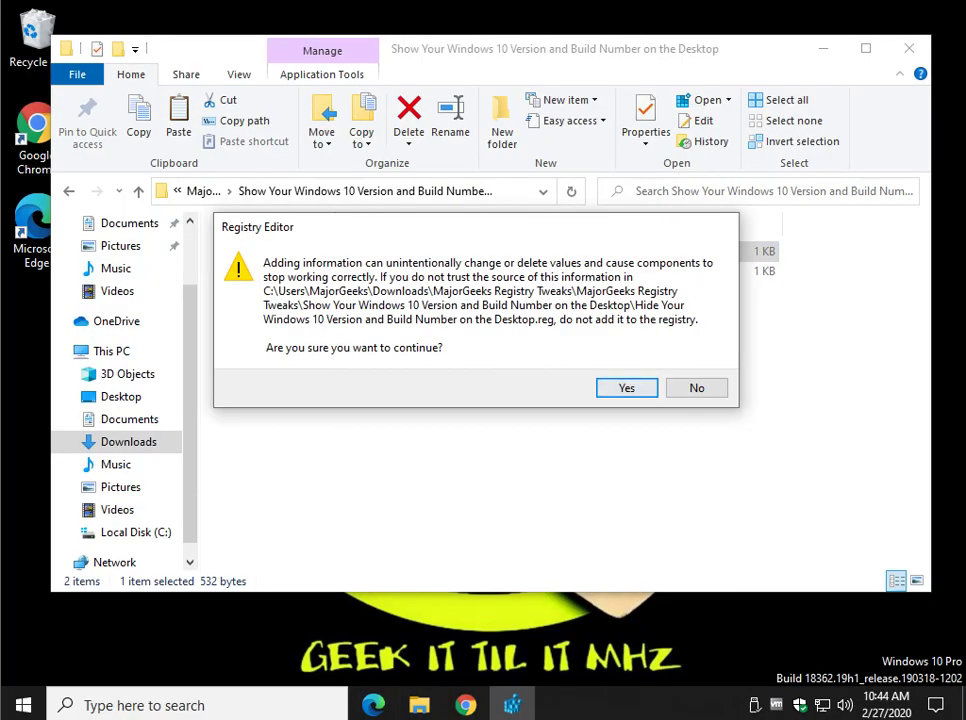
# - Merge the Hide Your Windows 10 Version and Build Number file into the registry, view the desktop and restore the folder window
pyautogui.click(627, 388)
pyautogui.click(697, 367)
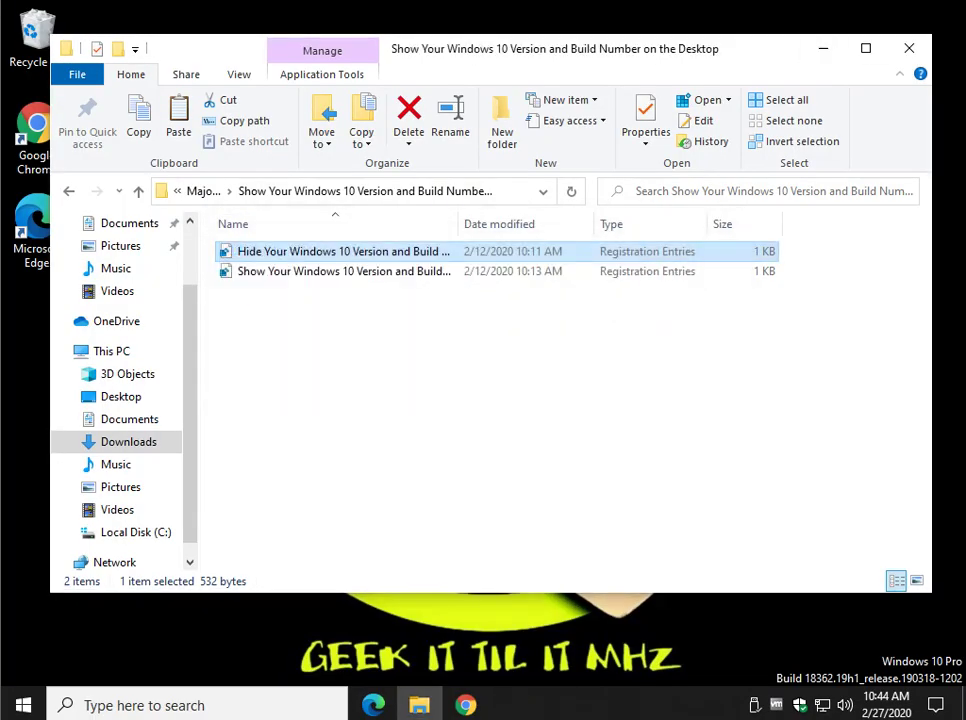
pyautogui.click(823, 48)
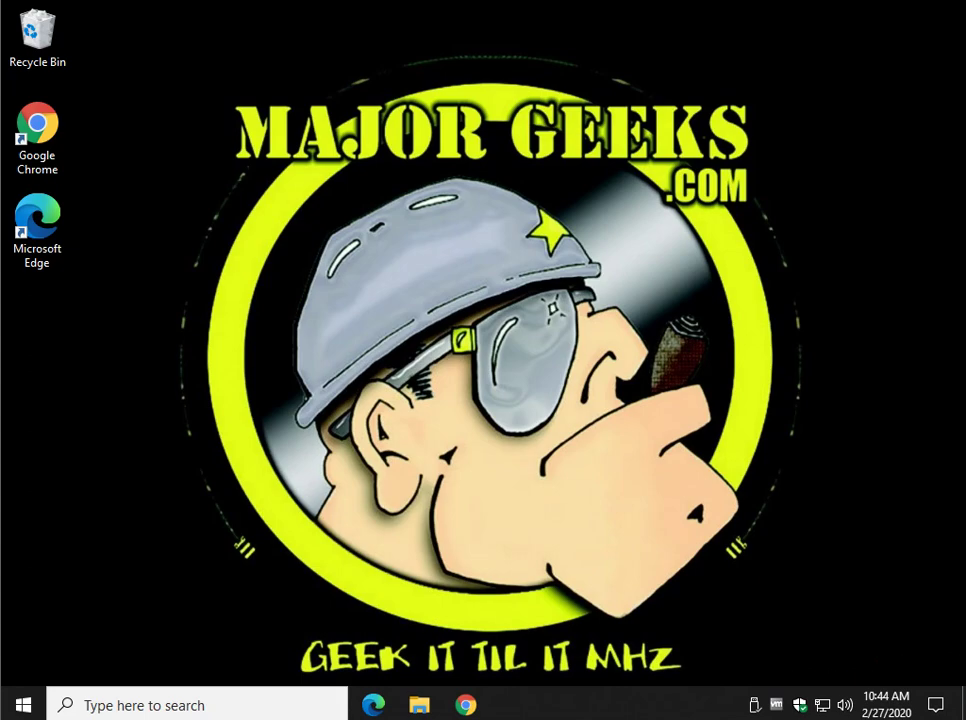
pyautogui.click(419, 705)
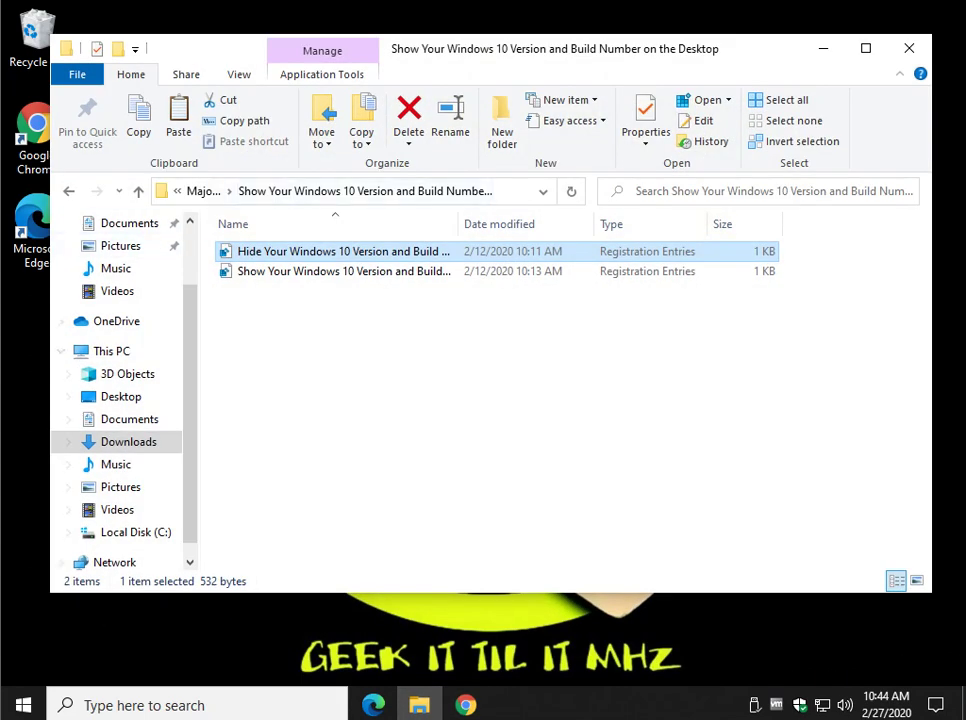
# - Return to the MajorGeeks Registry Tweaks folder and look through its Enable, Disable and Add tweak folders
pyautogui.click(69, 191)
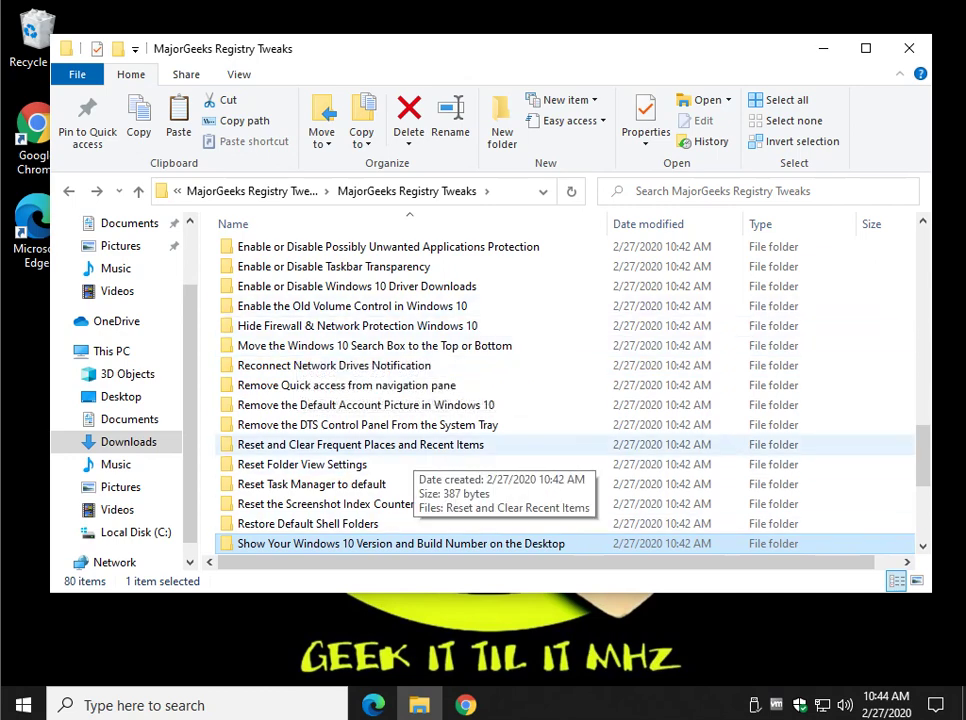
pyautogui.scroll(4, 400, 445)
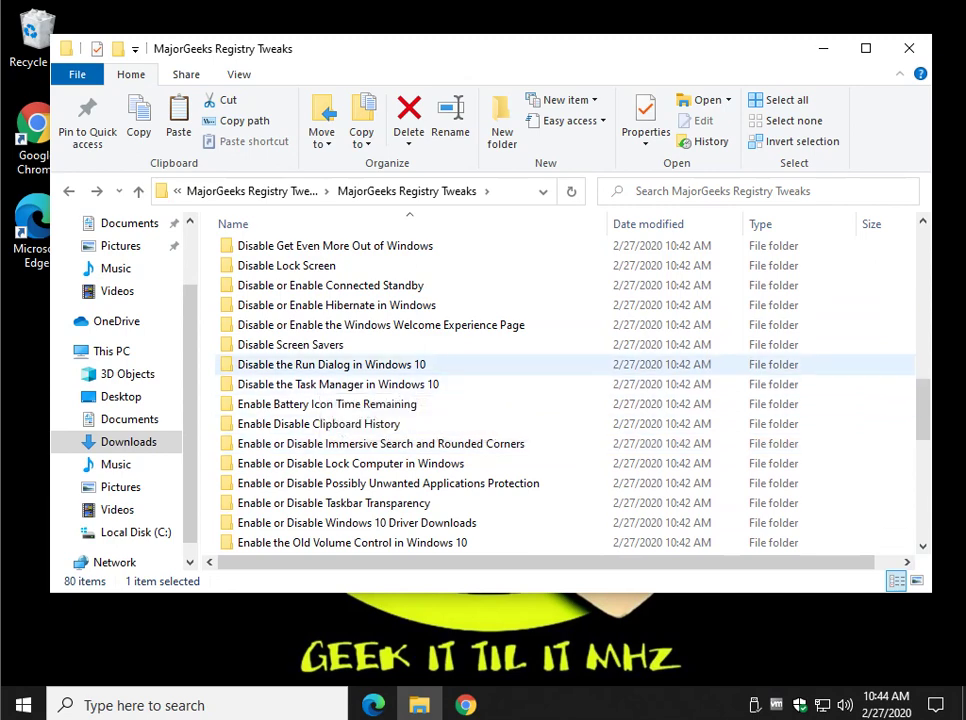
pyautogui.scroll(1, 400, 360)
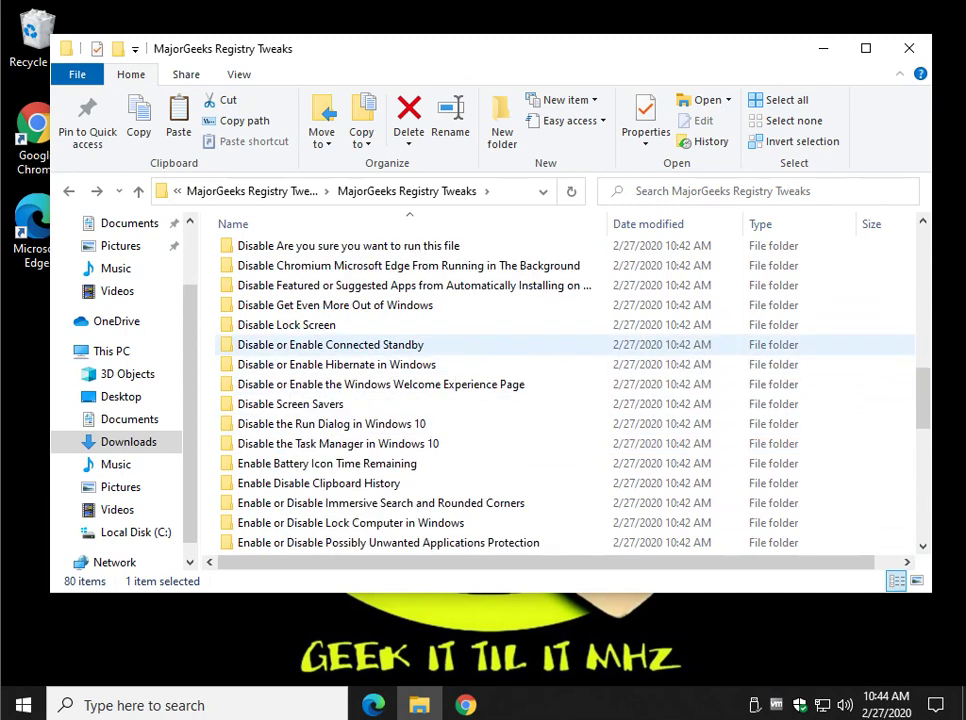
pyautogui.scroll(1, 330, 344)
pyautogui.click(330, 364)
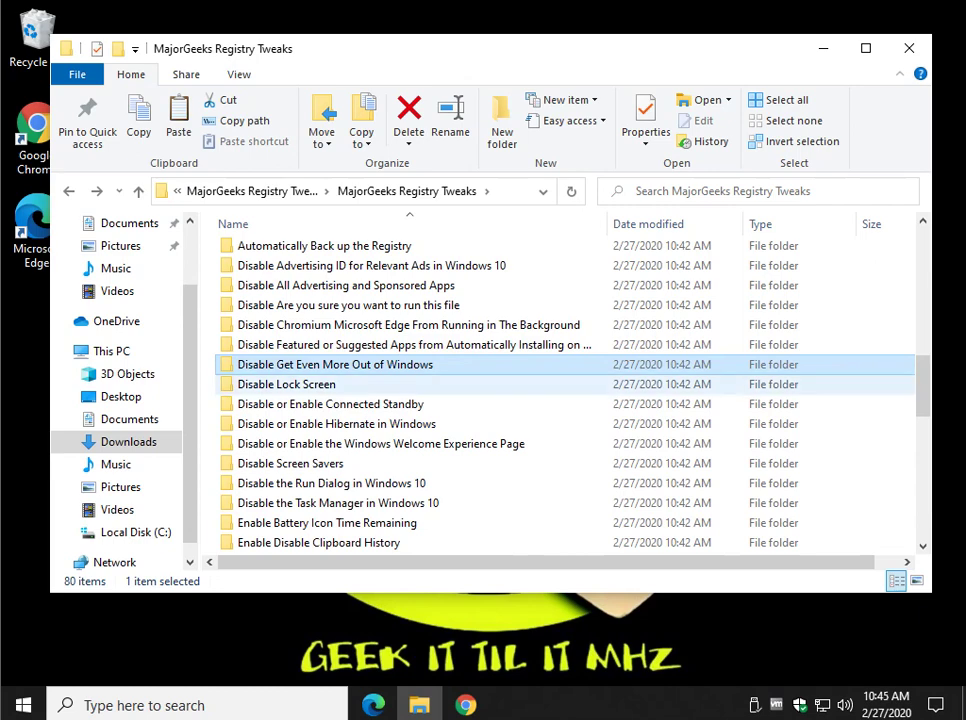
pyautogui.scroll(1, 310, 385)
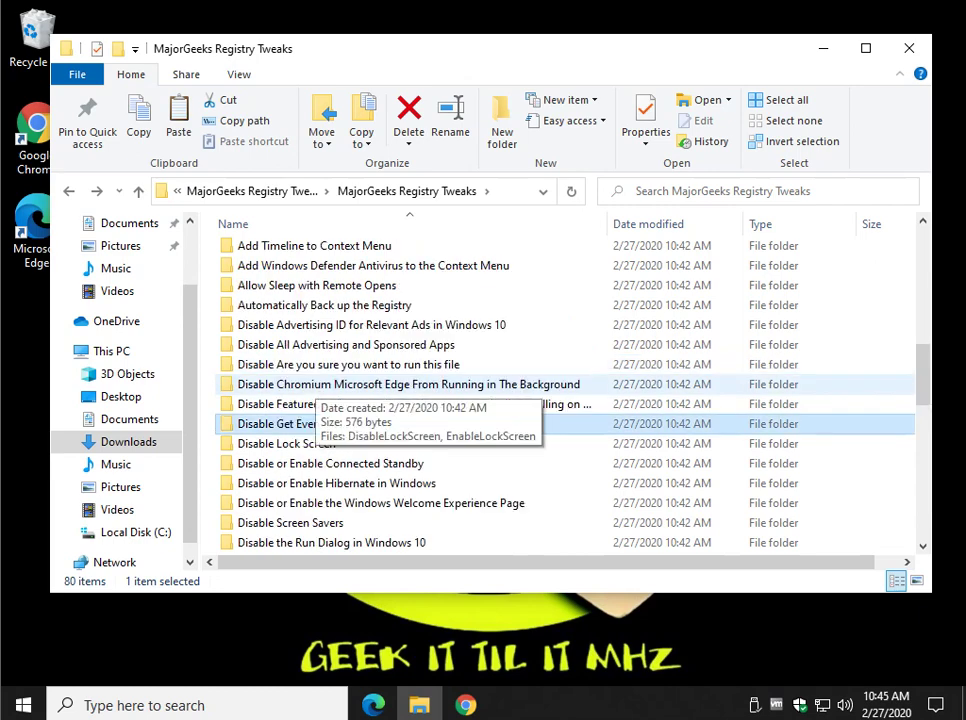
pyautogui.click(330, 326)
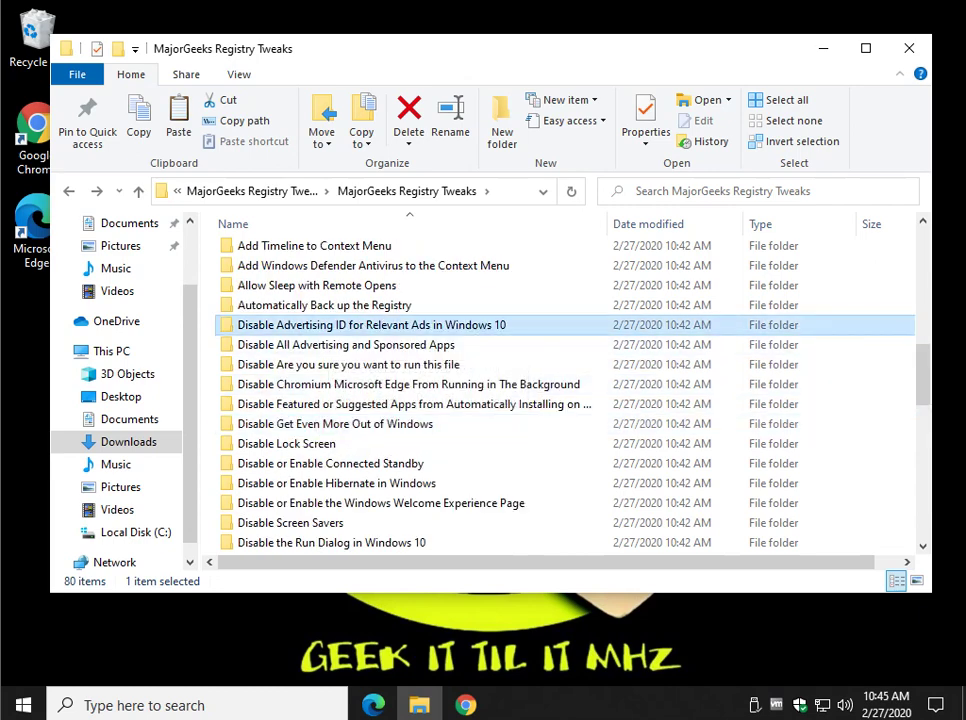
pyautogui.scroll(1, 335, 320)
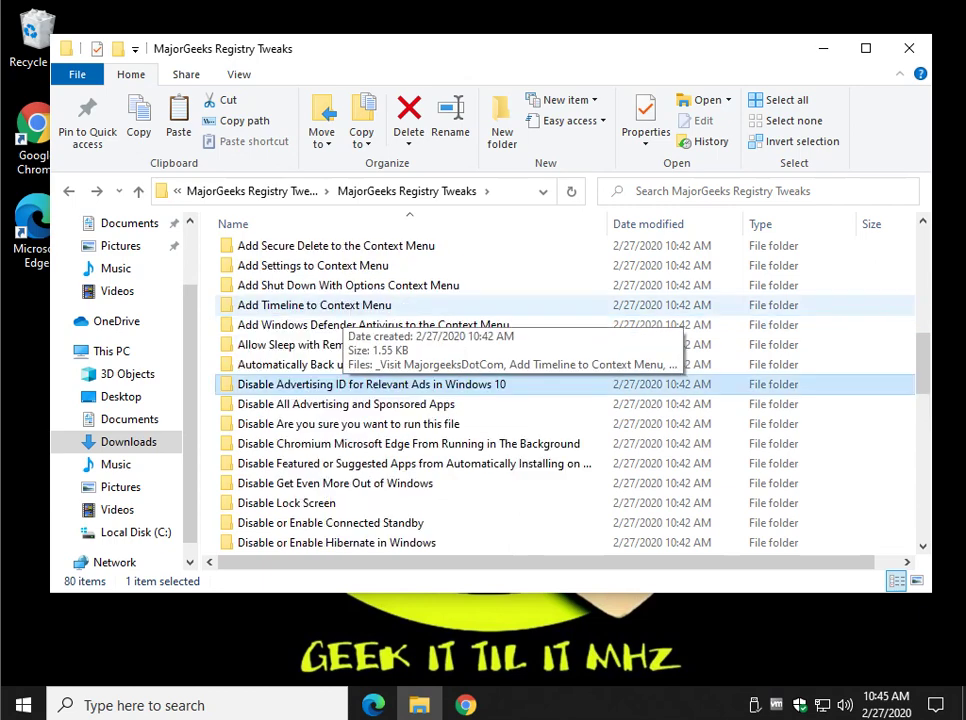
pyautogui.scroll(2, 335, 318)
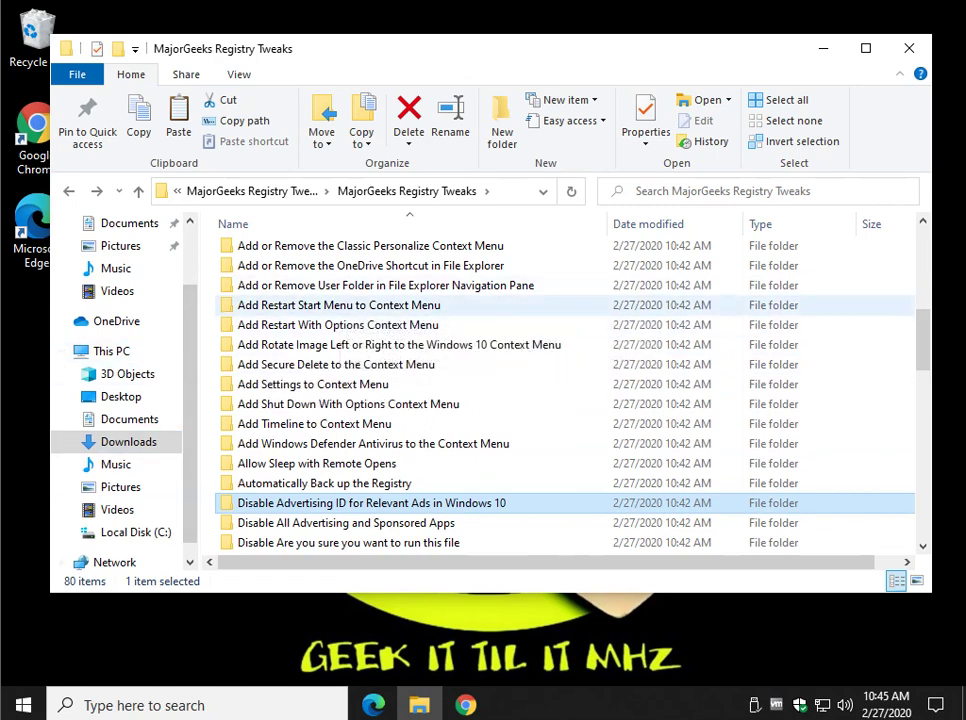
# - Merge the Add Restart Start Menu file from the Add Restart Start Menu to Context Menu folder into the registry
pyautogui.doubleClick(338, 305)
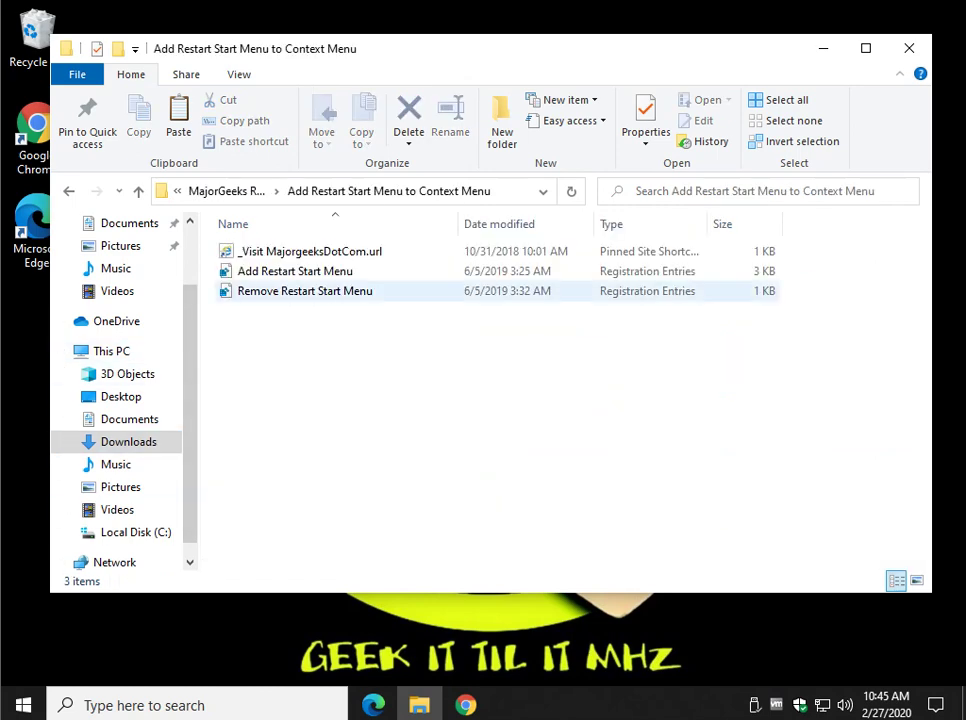
pyautogui.doubleClick(295, 271)
pyautogui.click(386, 470)
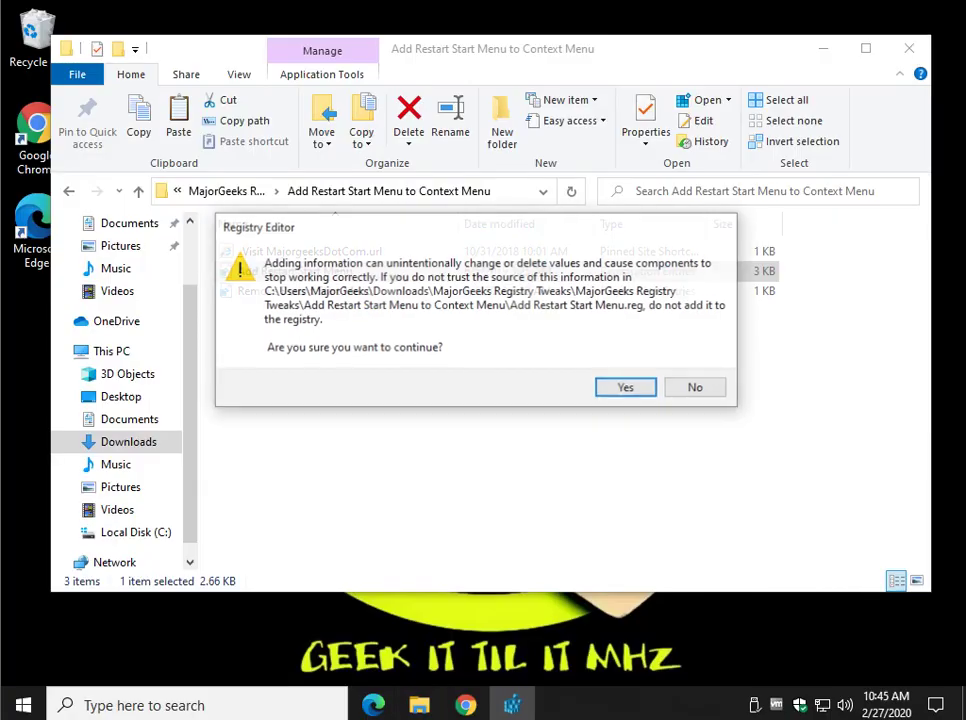
pyautogui.press('Return')
pyautogui.press('Return')
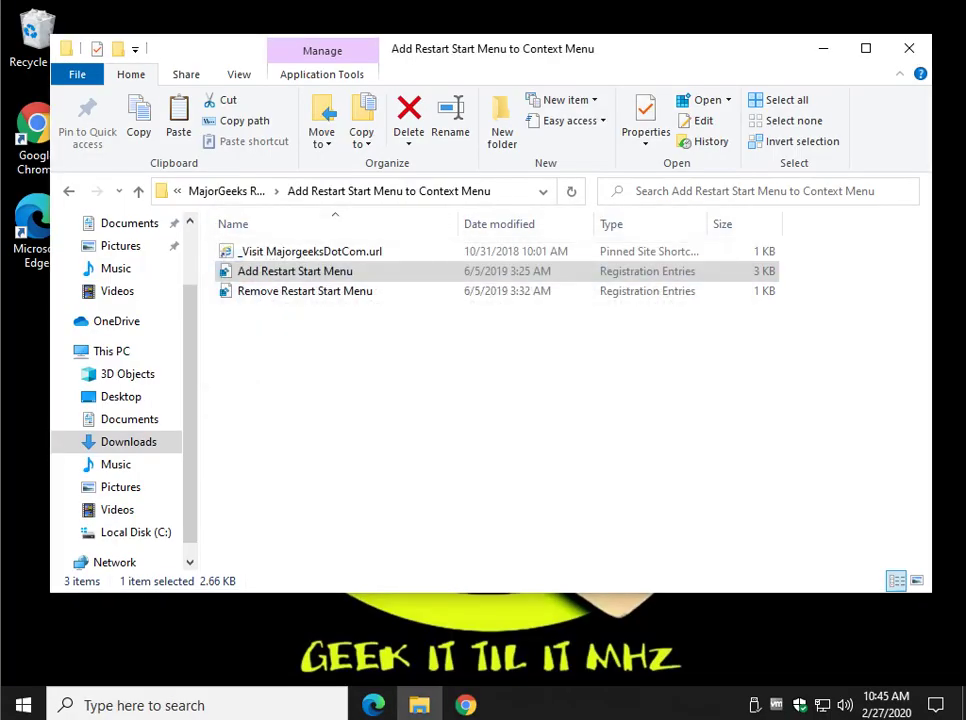
# - Test Restart Start menu from the desktop's context menu, view that menu again and restore the folder window
pyautogui.click(823, 48)
pyautogui.rightClick(358, 228)
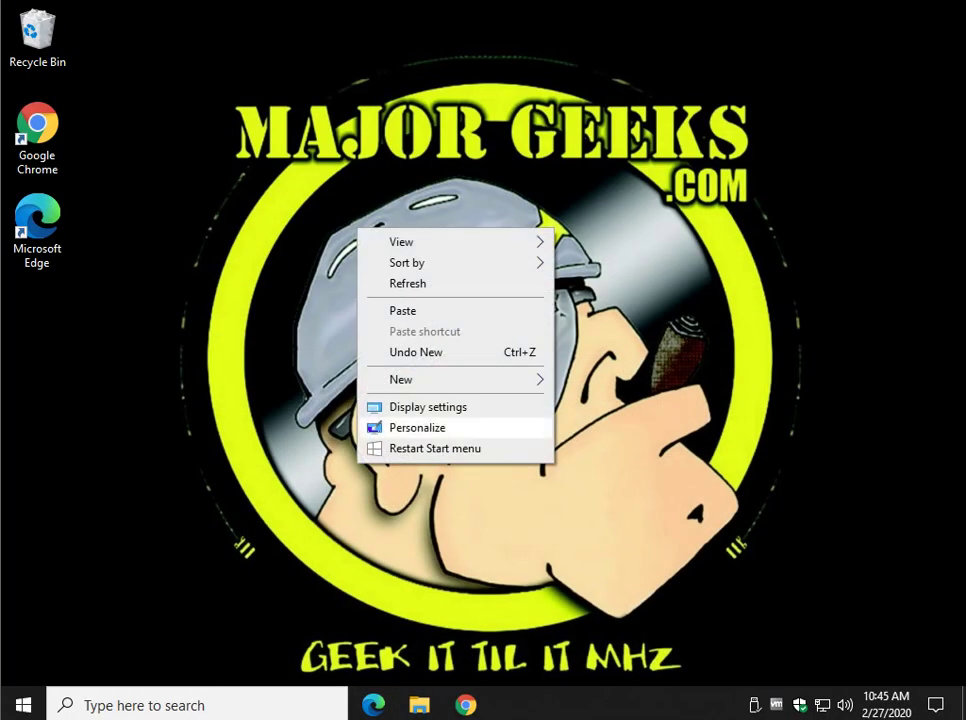
pyautogui.click(435, 448)
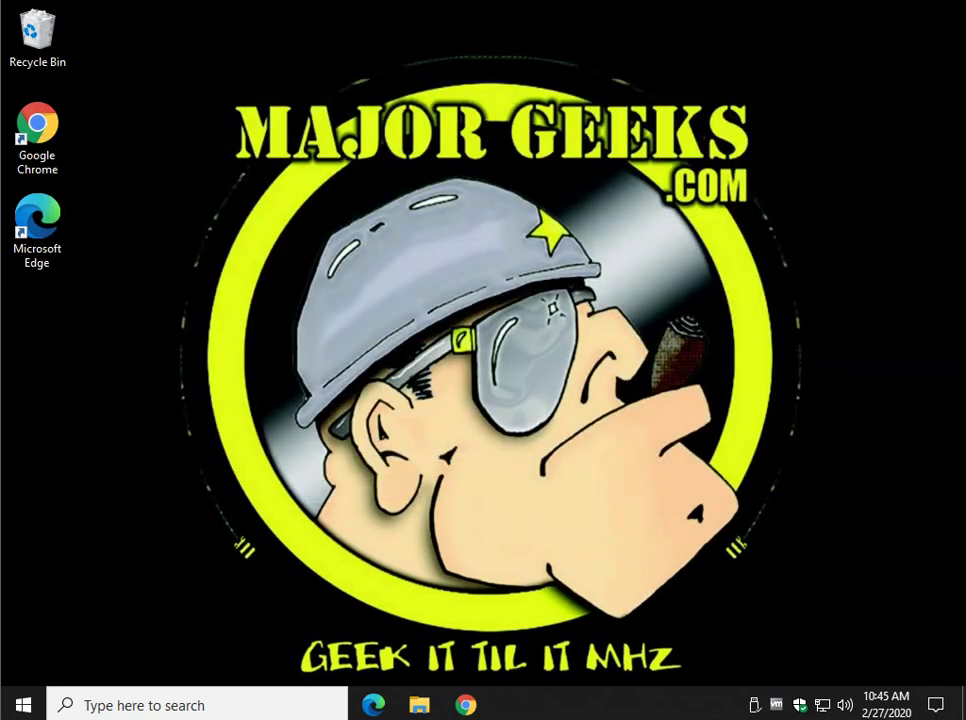
pyautogui.rightClick(108, 327)
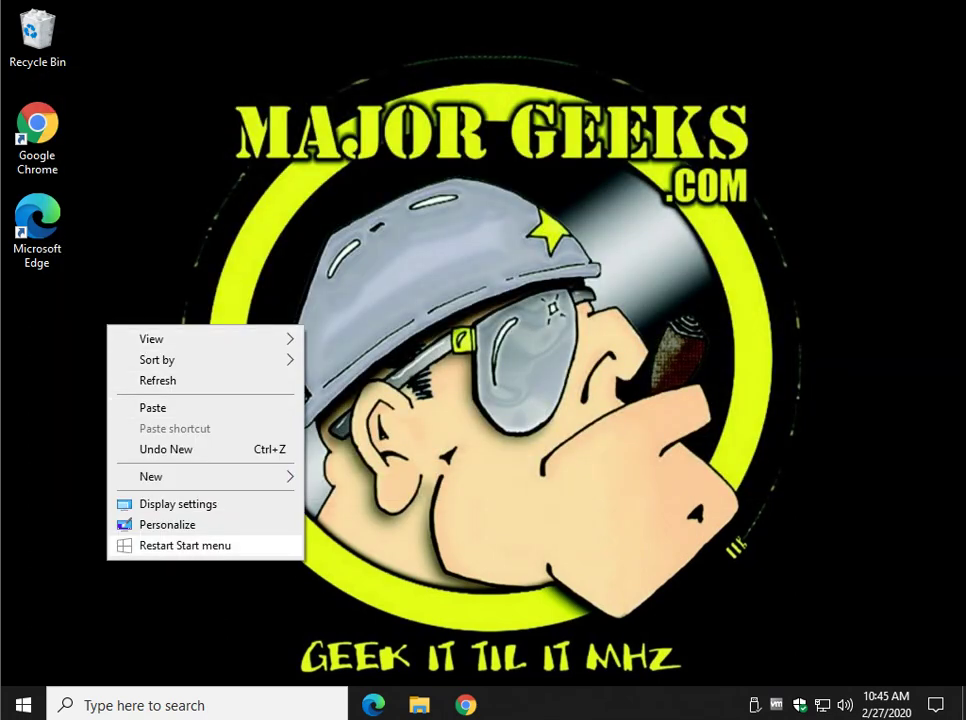
pyautogui.click(419, 705)
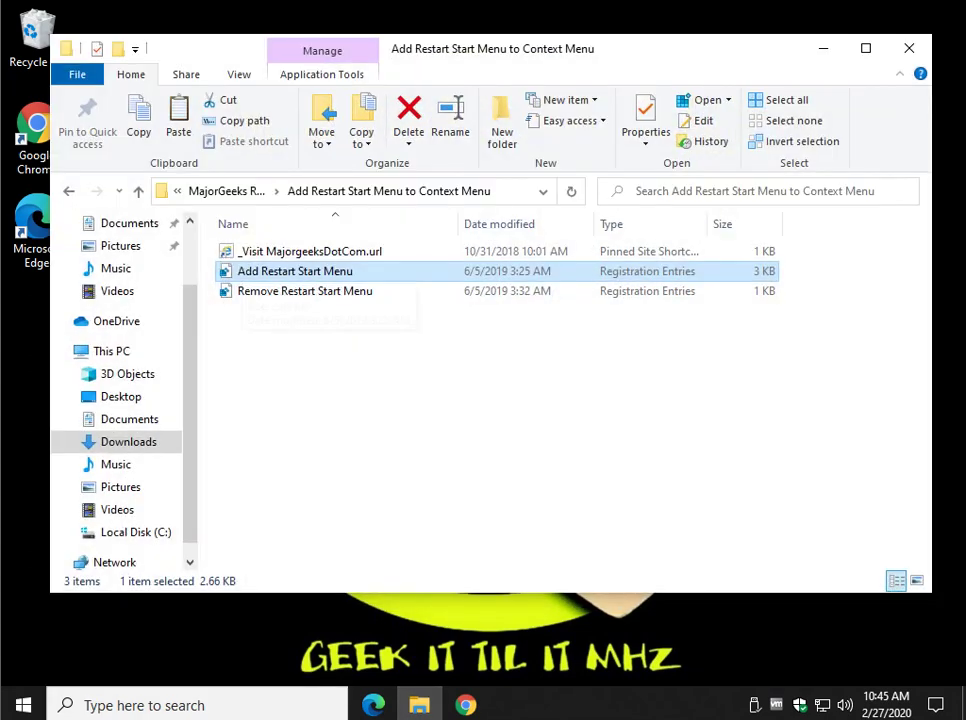
# - Go back to the main tweaks folder and look through the context menu tweaks up to the start of the list
pyautogui.click(69, 191)
pyautogui.click(23, 705)
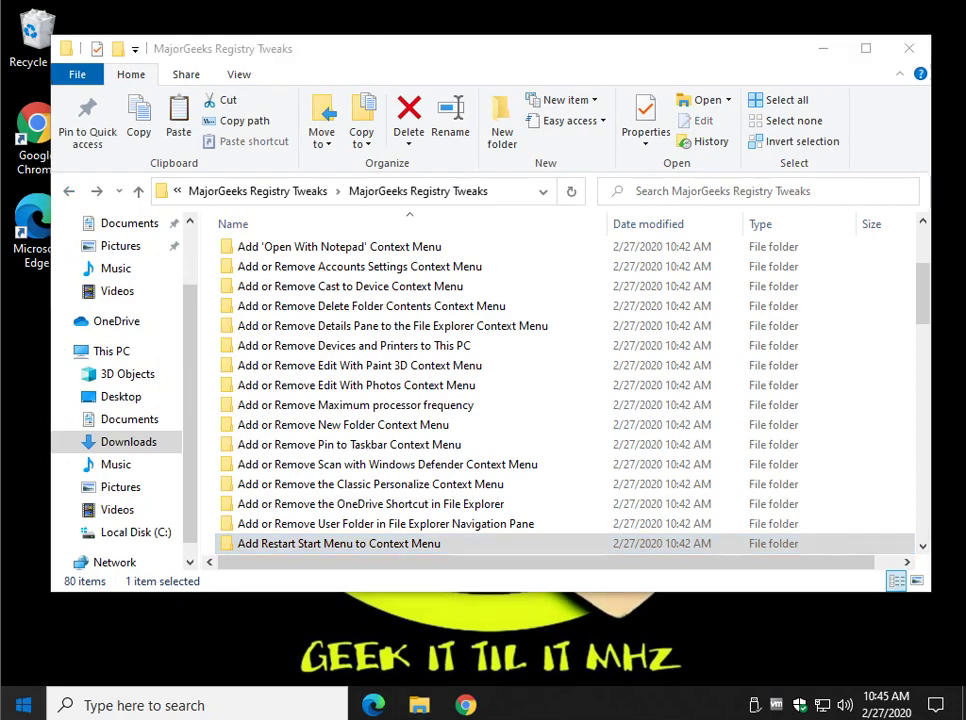
pyautogui.click(23, 705)
pyautogui.click(420, 386)
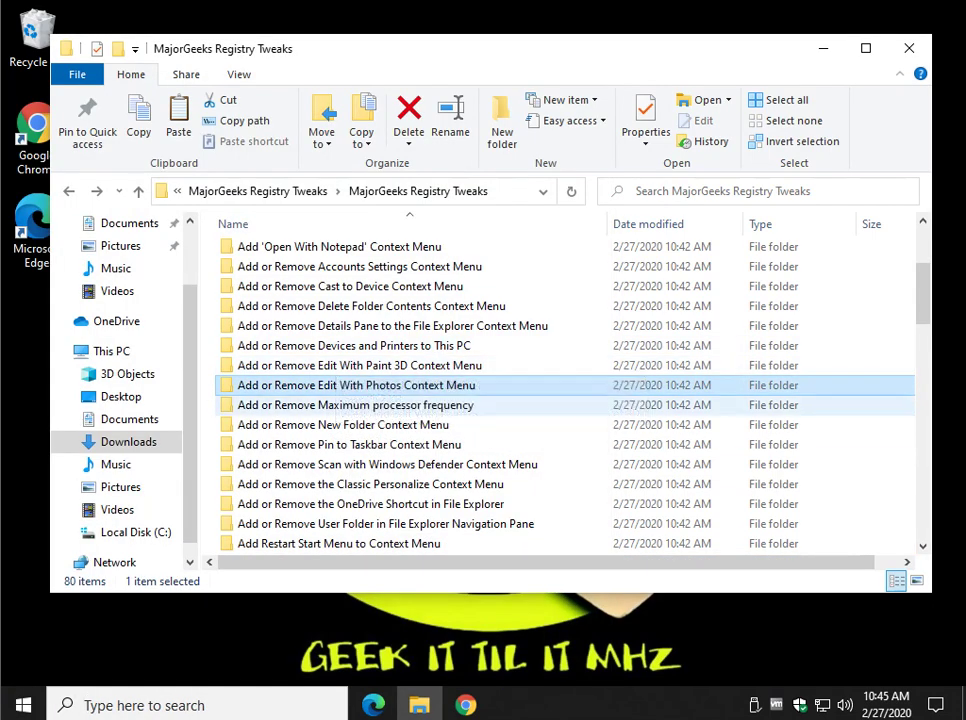
pyautogui.scroll(1, 375, 366)
pyautogui.click(375, 424)
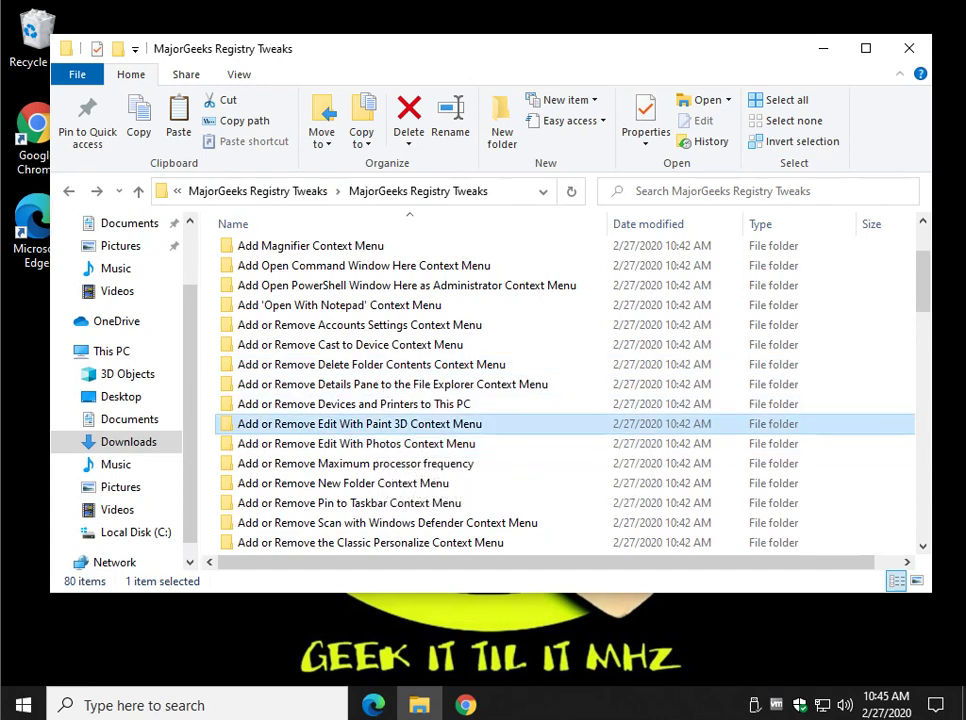
pyautogui.scroll(2, 565, 395)
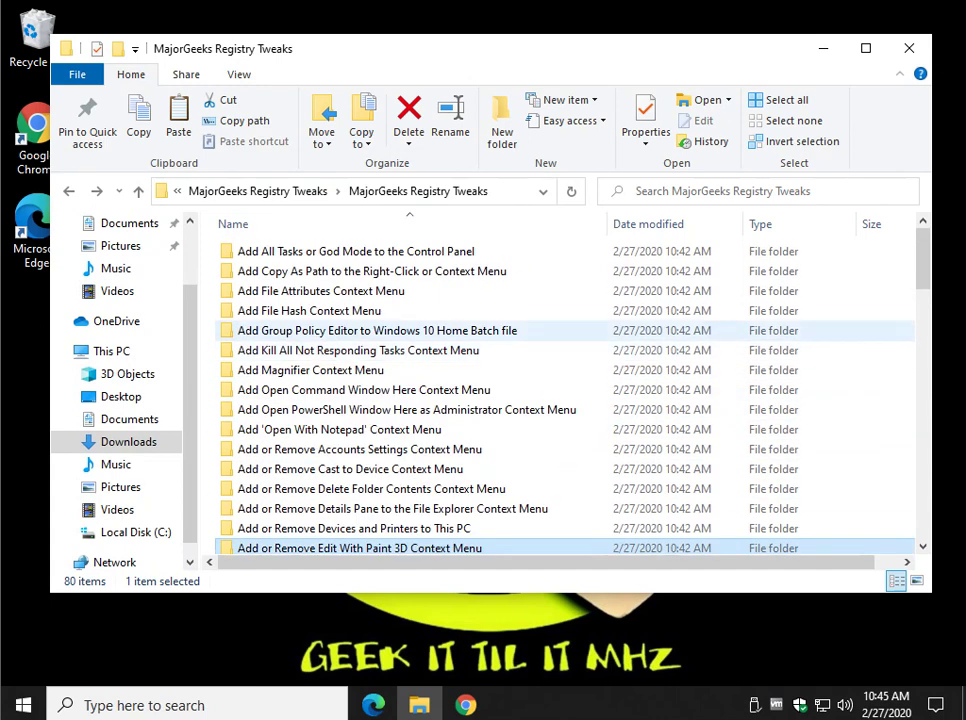
# - Merge the Add All Tasks or God Mode To Control Panel file from its tweak folder into the registry
pyautogui.doubleClick(415, 251)
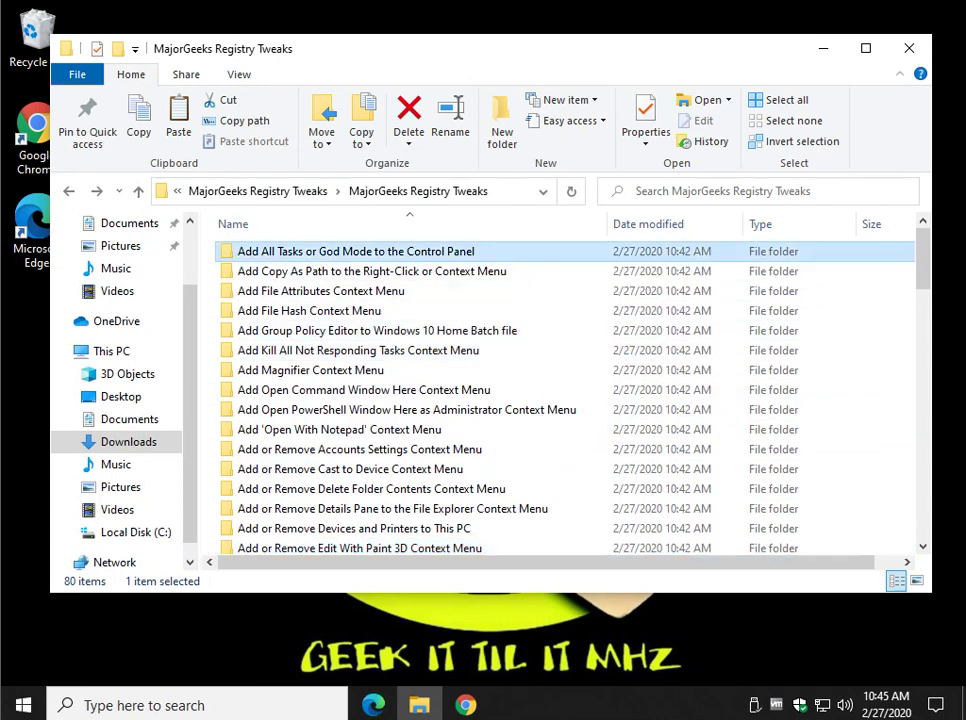
pyautogui.click(375, 252)
pyautogui.doubleClick(375, 252)
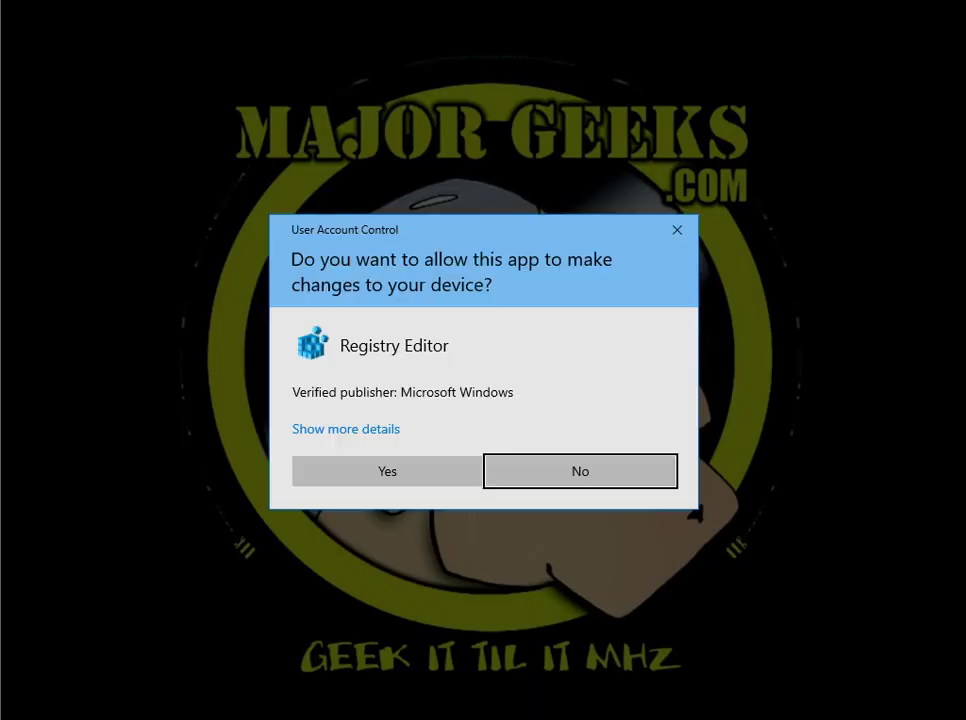
pyautogui.click(388, 471)
pyautogui.press('Return')
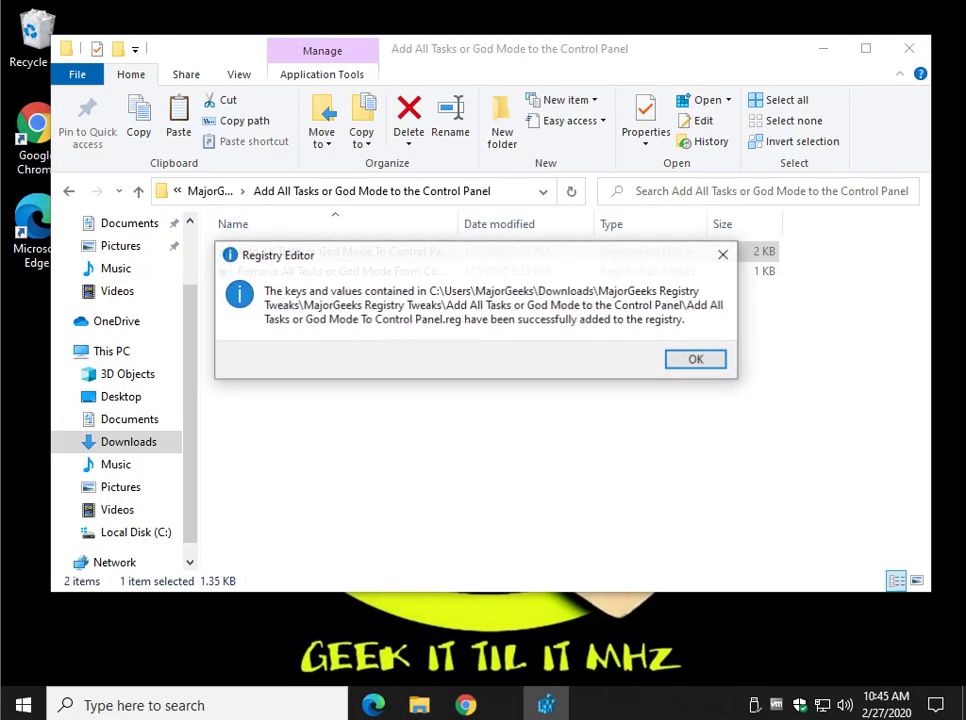
pyautogui.press('Return')
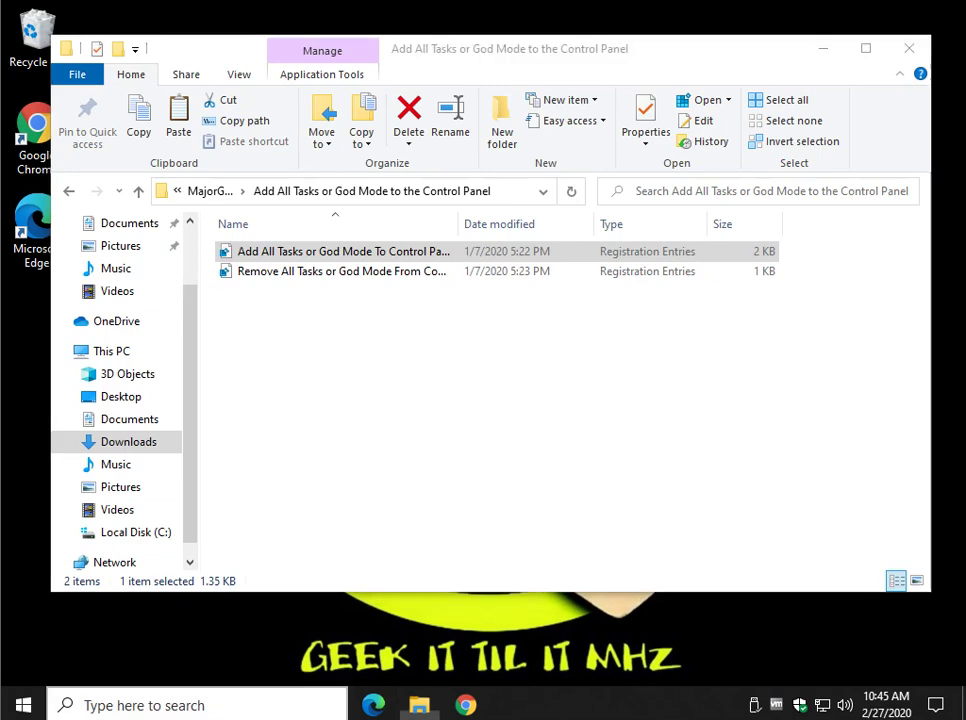
# - Open the Windows Control Panel and display its items as large icons
pyautogui.press('super+s')
pyautogui.write('control pa')
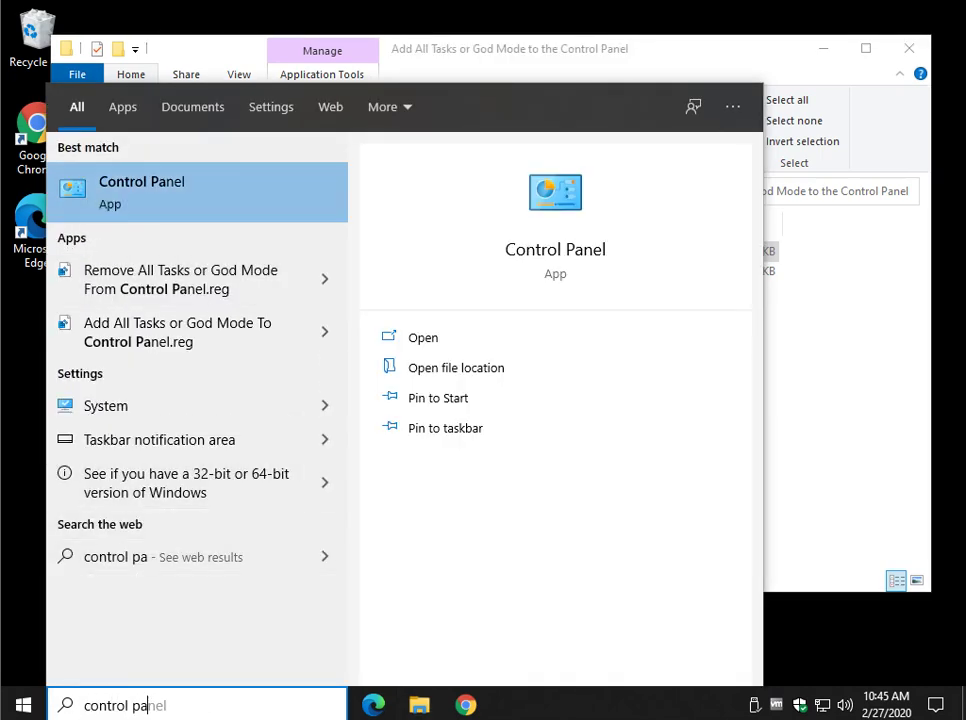
pyautogui.press('Return')
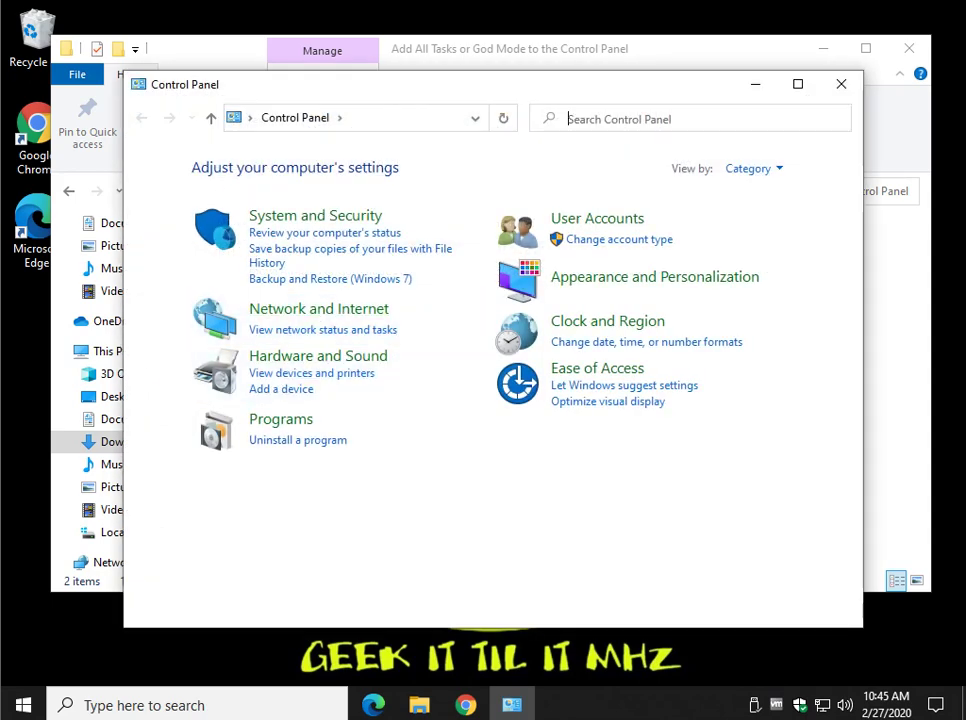
pyautogui.click(748, 168)
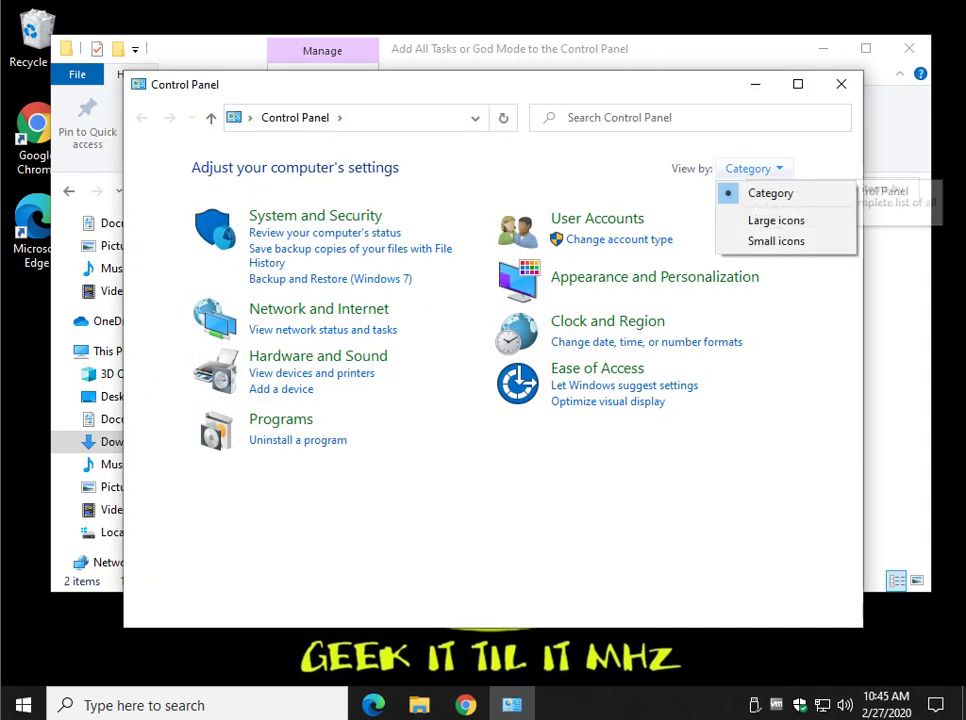
pyautogui.click(776, 220)
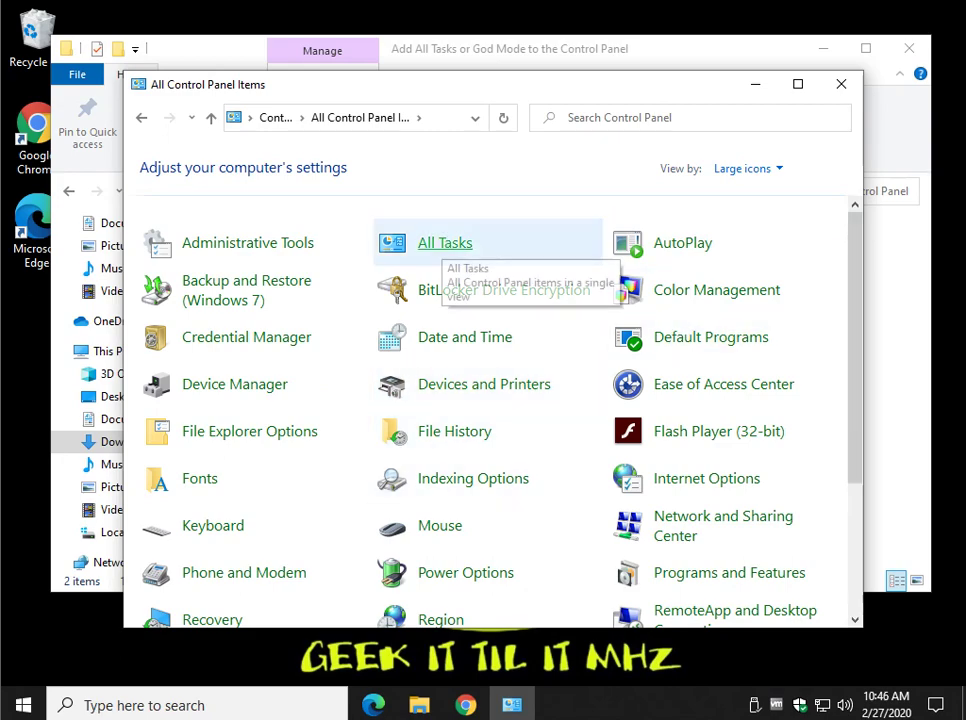
# - Examine the All Tasks list and the remaining Control Panel items, closing both windows when finished
pyautogui.click(440, 243)
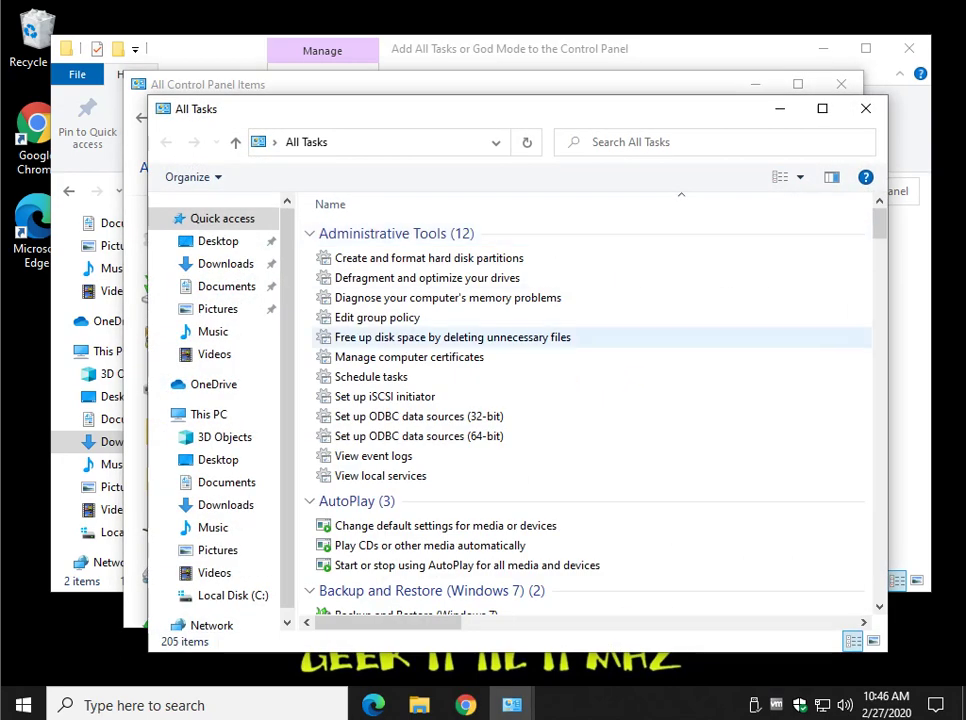
pyautogui.scroll(-8, 440, 375)
pyautogui.scroll(-20, 440, 400)
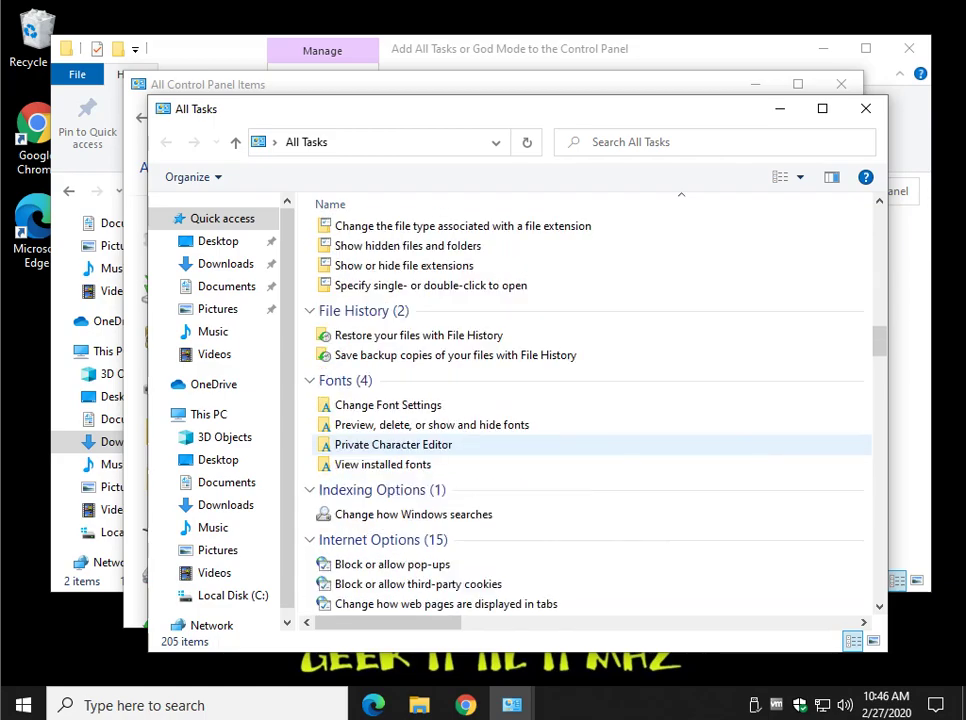
pyautogui.scroll(-8, 440, 425)
pyautogui.scroll(-13, 440, 465)
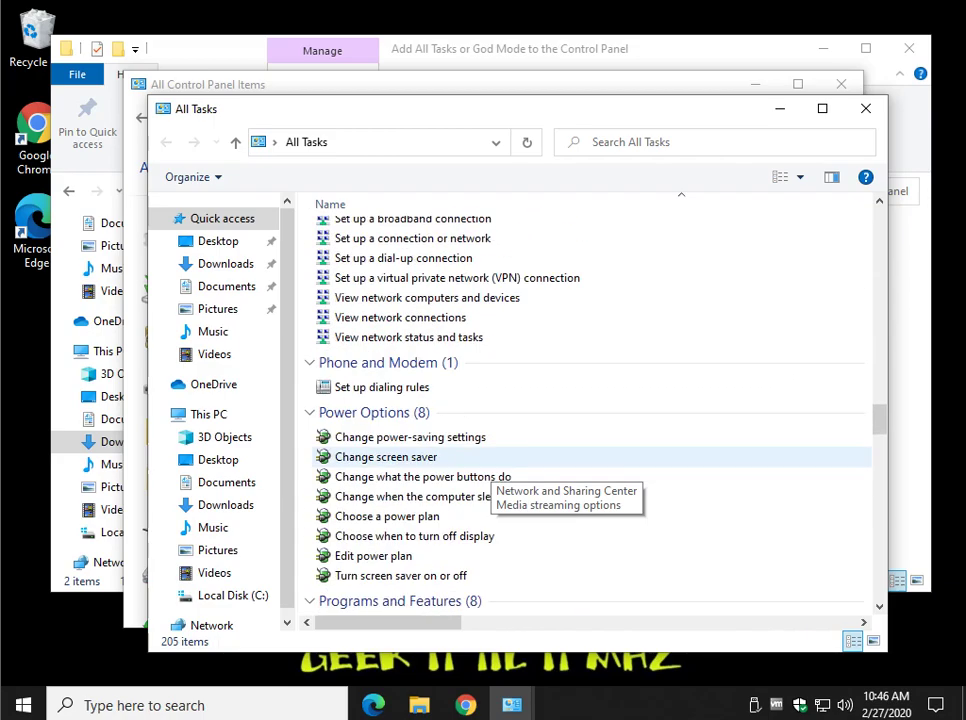
pyautogui.scroll(12, 440, 465)
pyautogui.click(865, 108)
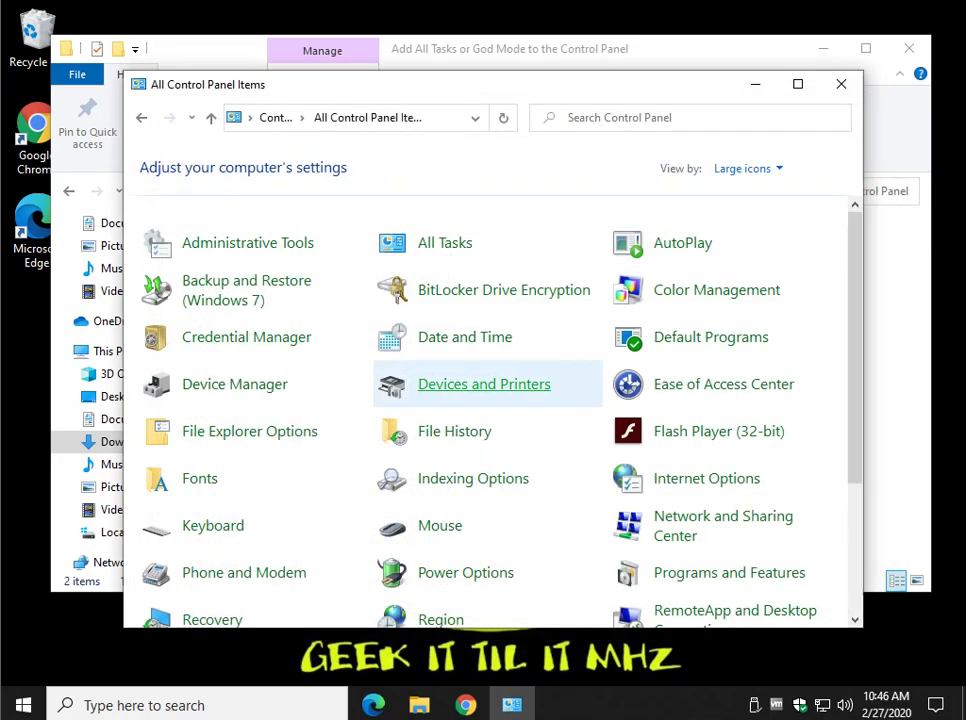
pyautogui.scroll(-5, 455, 372)
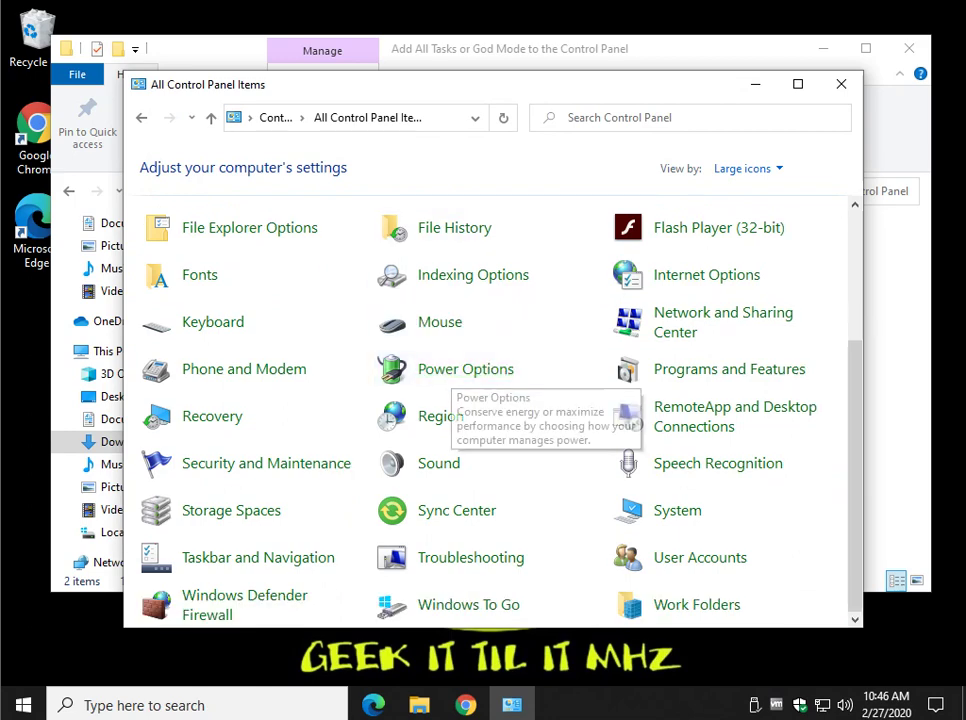
pyautogui.click(841, 84)
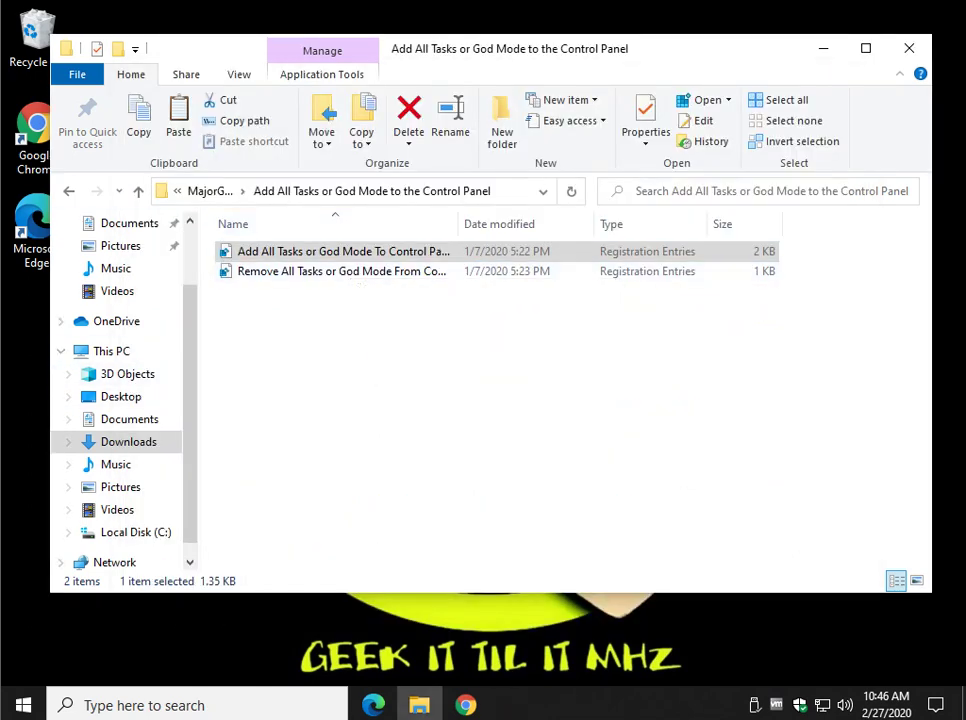
# - Return to the main tweaks folder and open the Add Group Policy Editor to Windows 10 Home Batch file folder
pyautogui.hotkey('alt', 'Up')
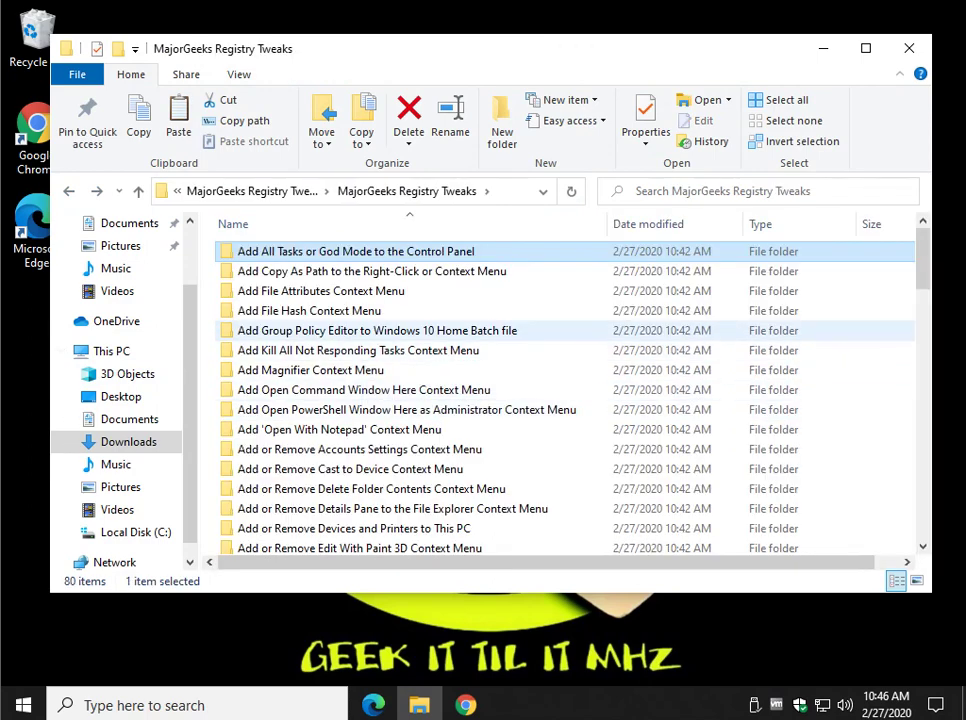
pyautogui.doubleClick(365, 331)
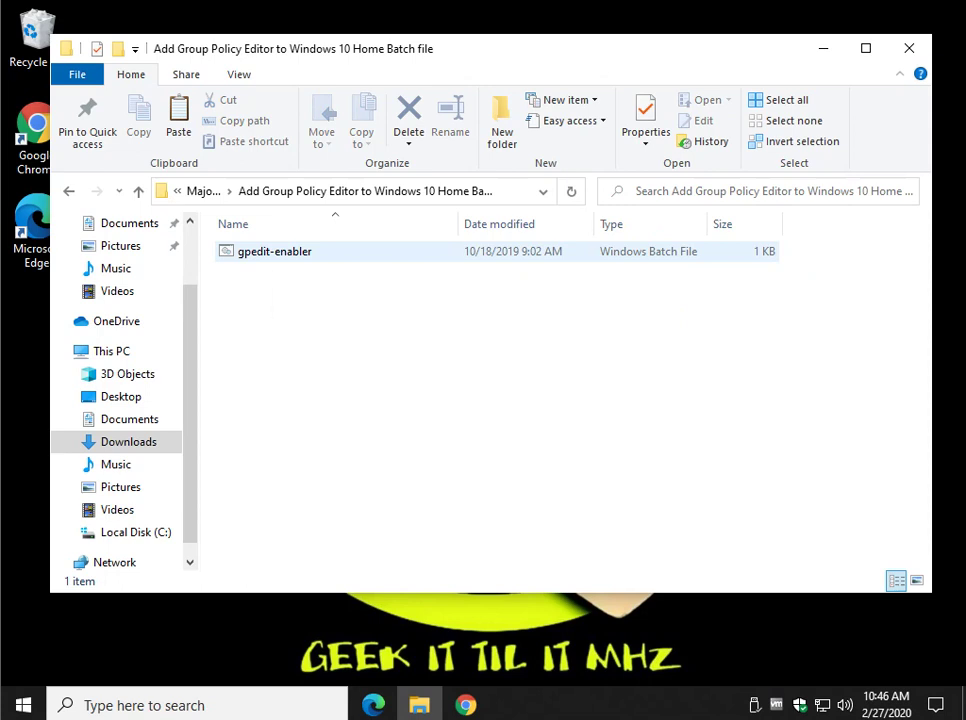
# - Check the available actions for the gpedit-enabler batch file and return to the MajorGeeks Registry Tweaks folder to browse the remaining tweaks
pyautogui.rightClick(272, 256)
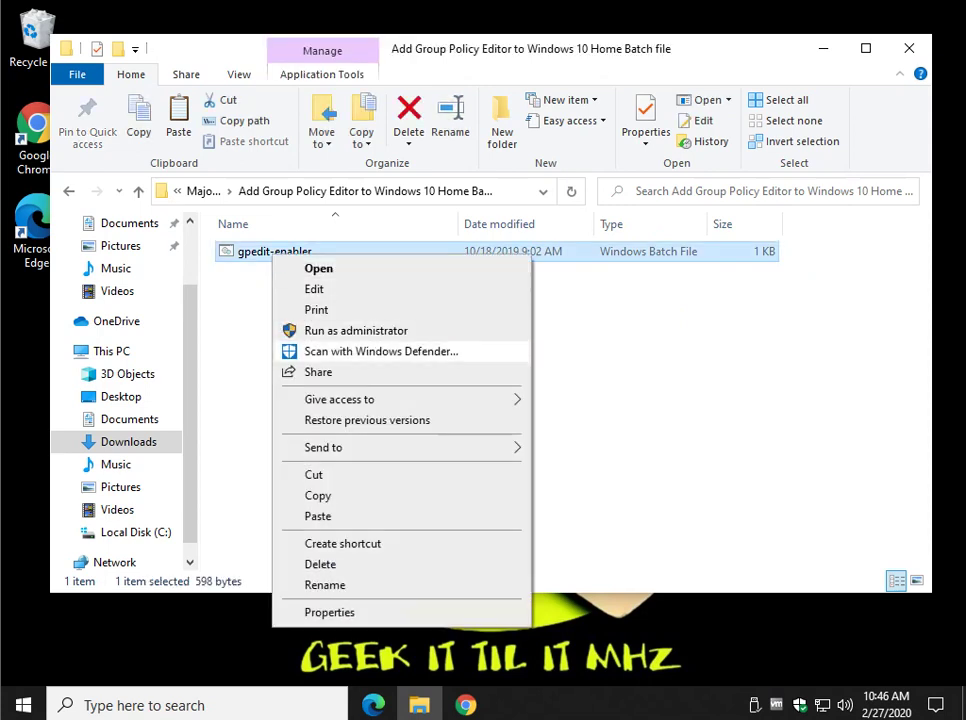
pyautogui.click(625, 368)
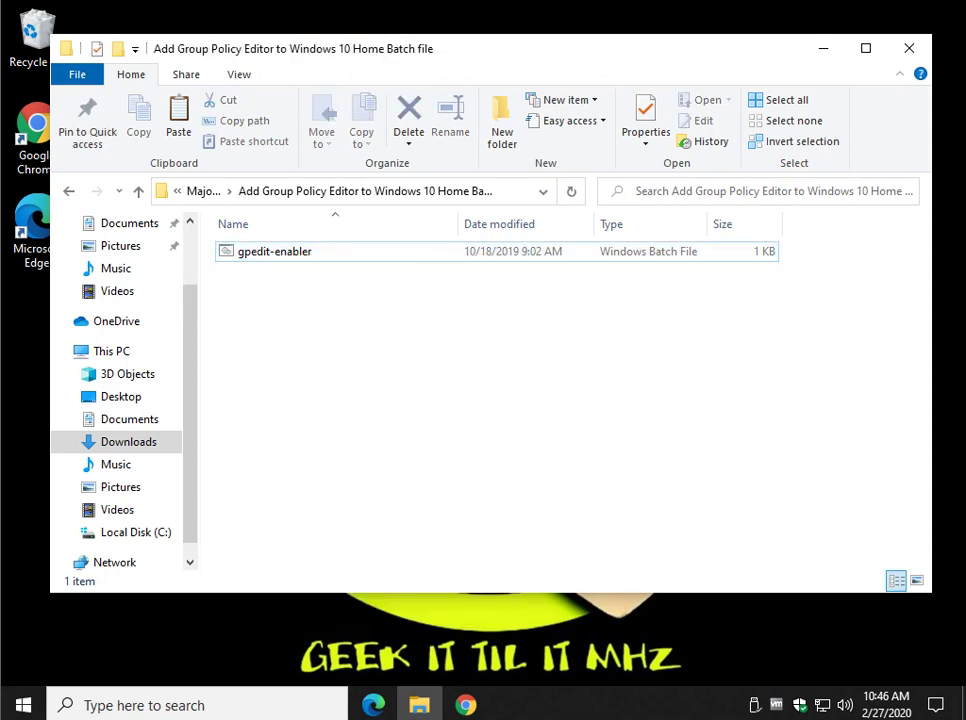
pyautogui.hotkey('alt', 'Left')
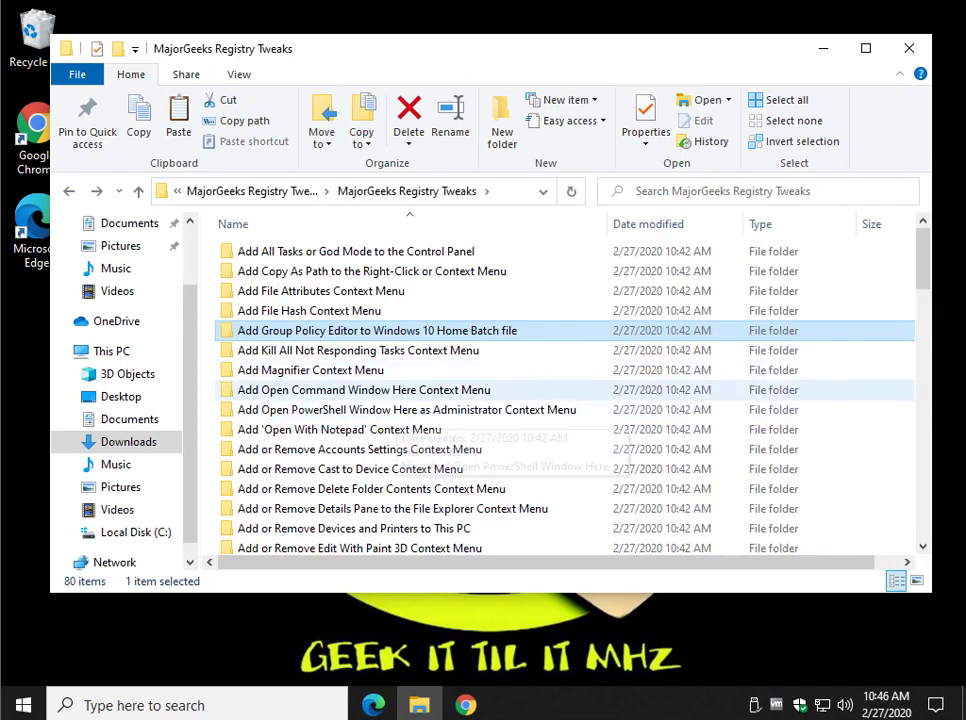
pyautogui.scroll(-1, 390, 370)
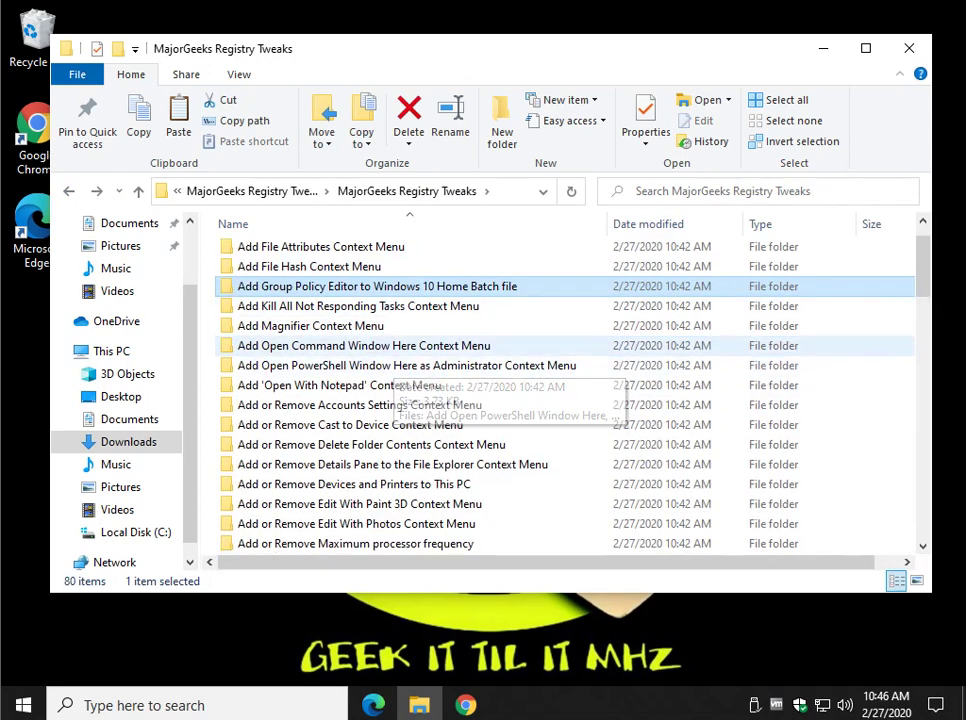
pyautogui.scroll(-10, 390, 372)
pyautogui.scroll(-5, 390, 385)
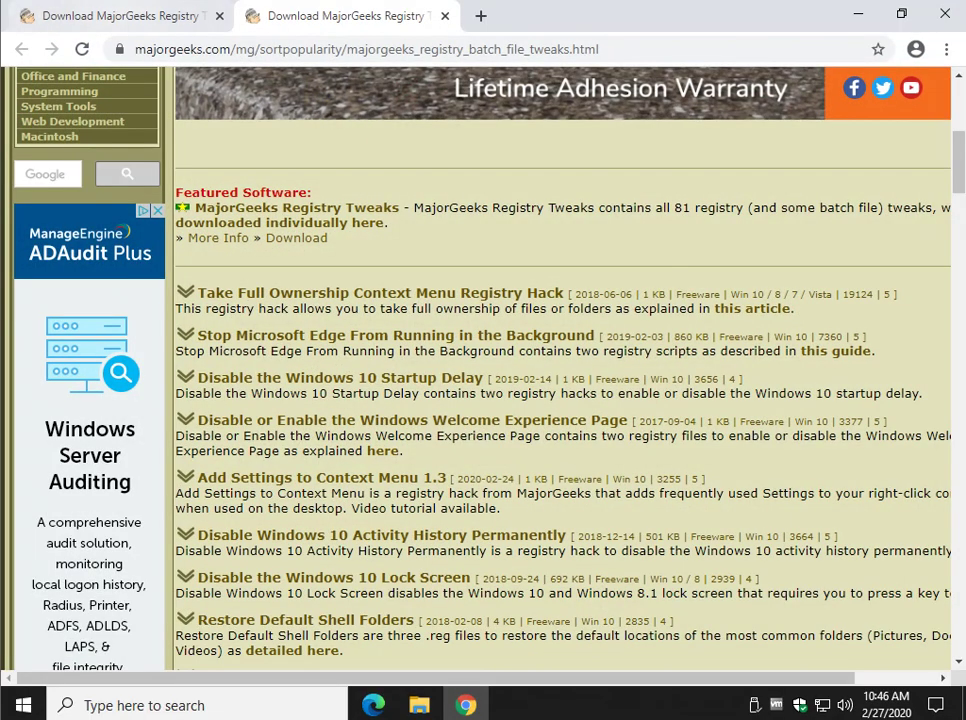
# - Switch to Chrome and close the individual tweaks listing, returning to the MajorGeeks Registry Tweaks download page
pyautogui.click(445, 16)
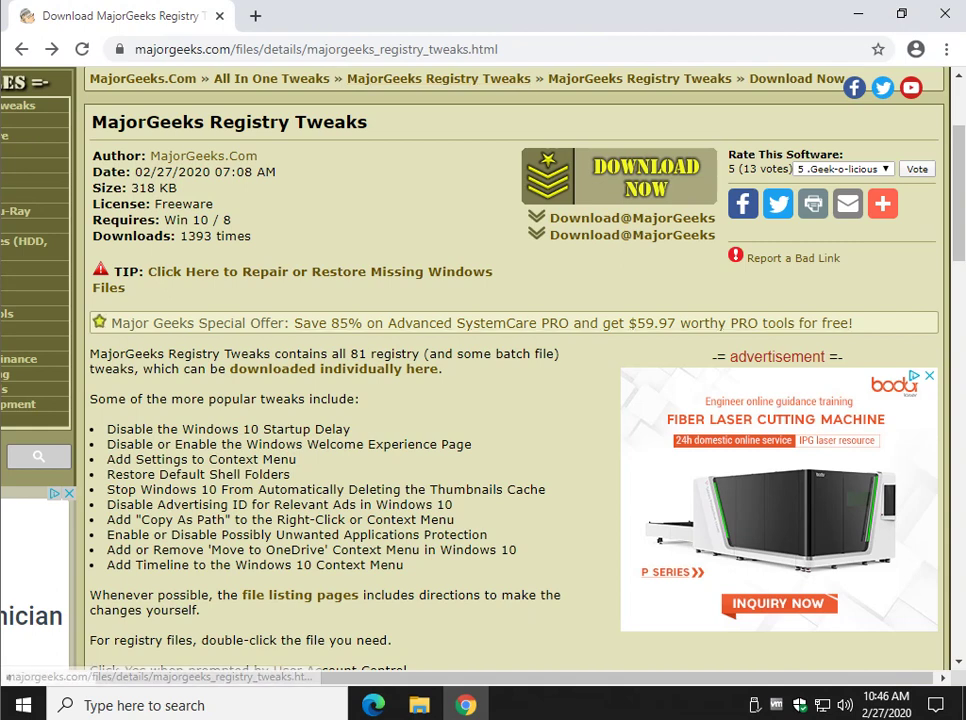
pyautogui.moveTo(107, 122); pyautogui.dragTo(335, 122)
pyautogui.click(335, 122)
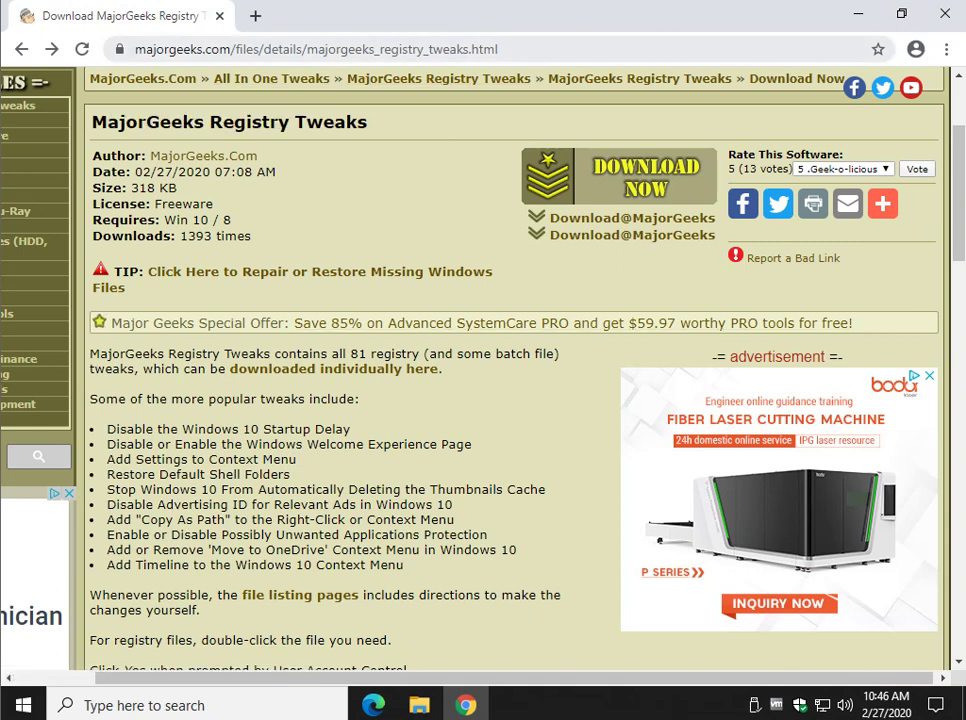